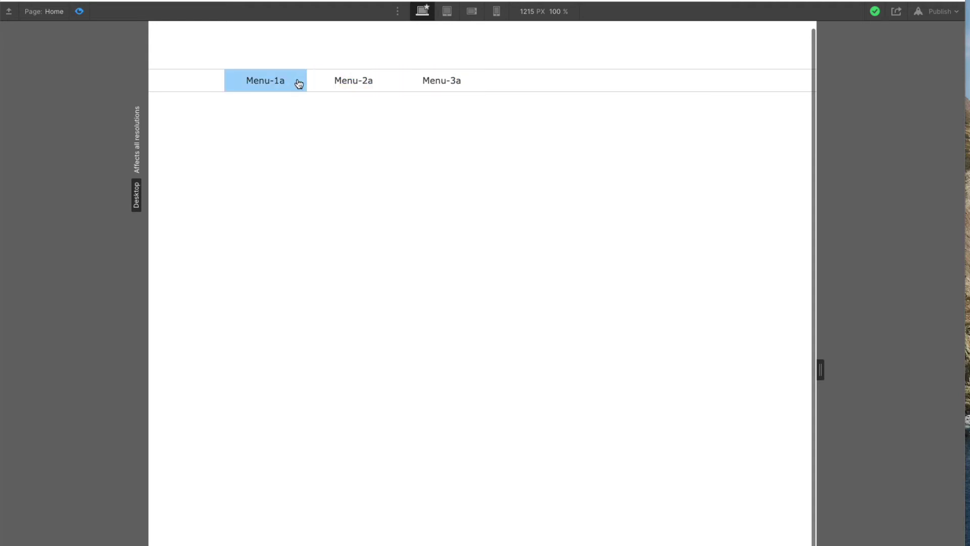
# - Inspect the dropdown-trigger-1b, 2b and 3b styles in the designer, then preview the page again
pyautogui.click(79, 12)
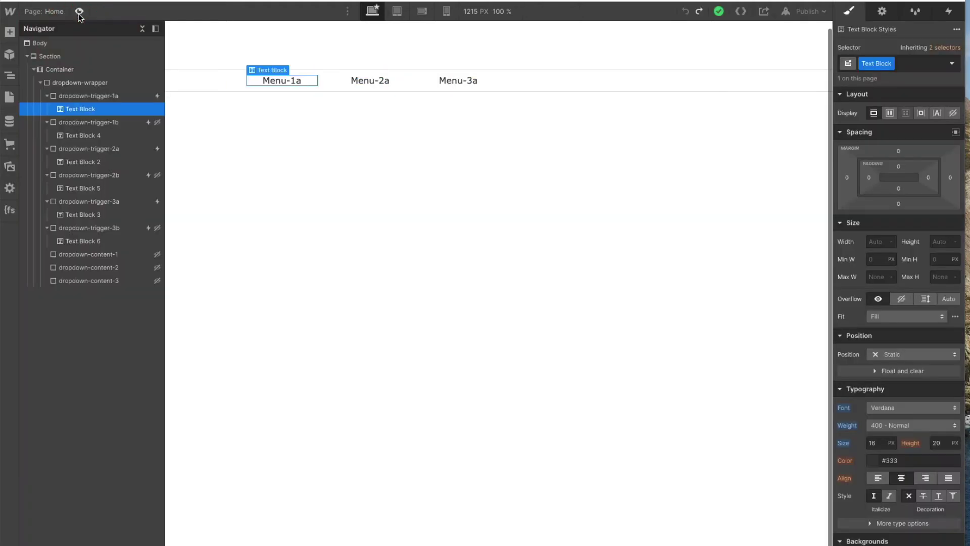
pyautogui.click(106, 123)
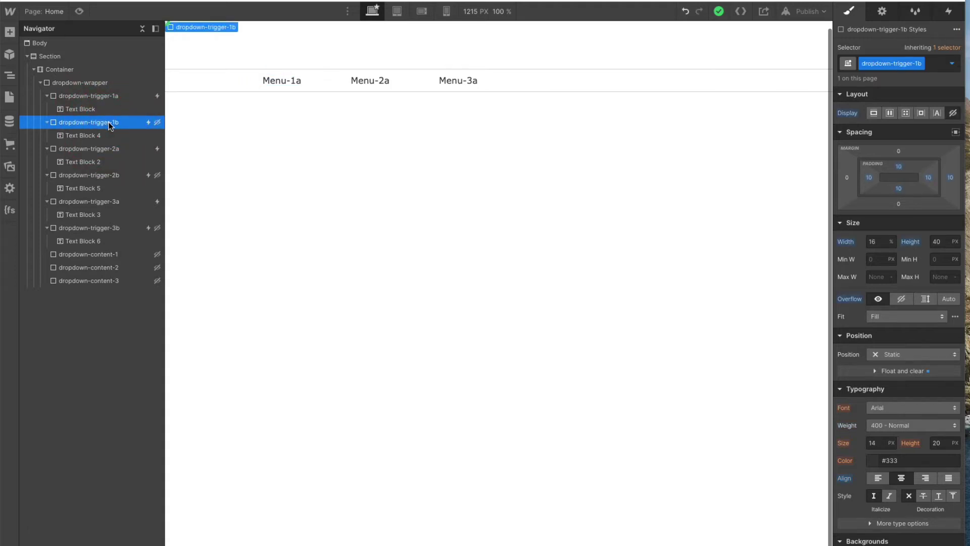
pyautogui.click(120, 175)
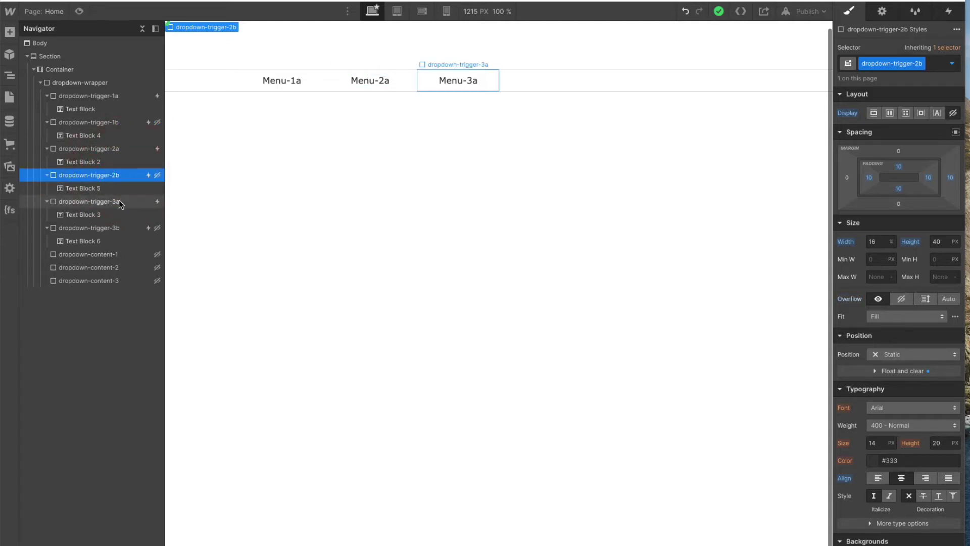
pyautogui.click(115, 228)
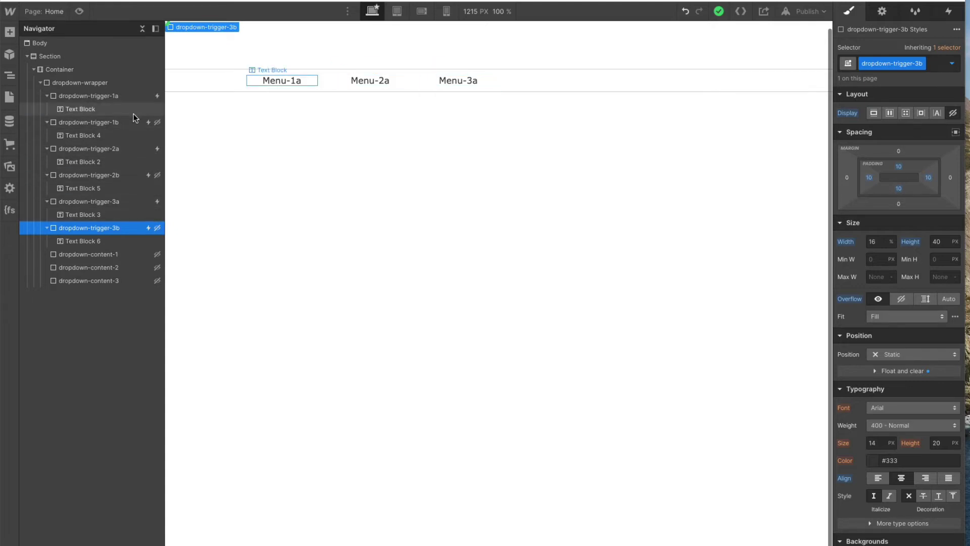
pyautogui.click(78, 11)
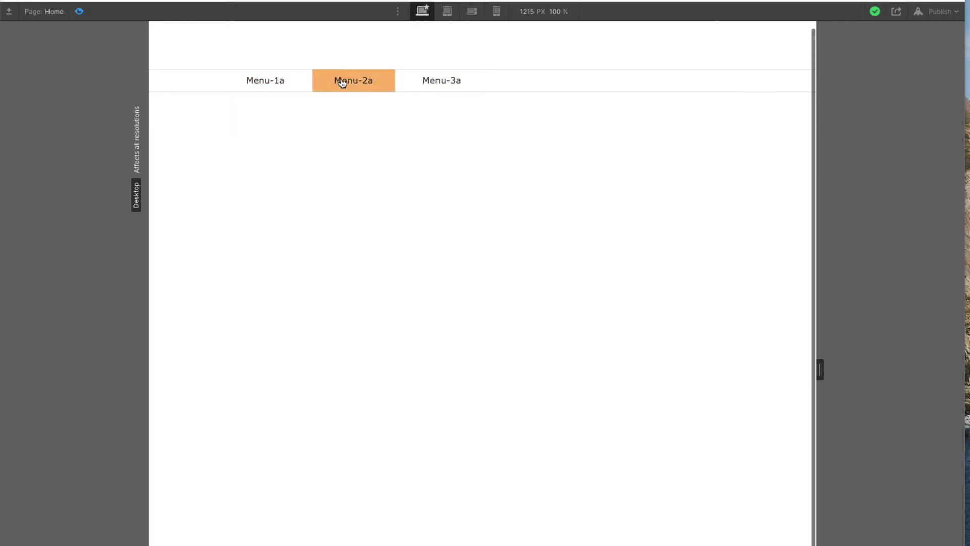
pyautogui.click(276, 87)
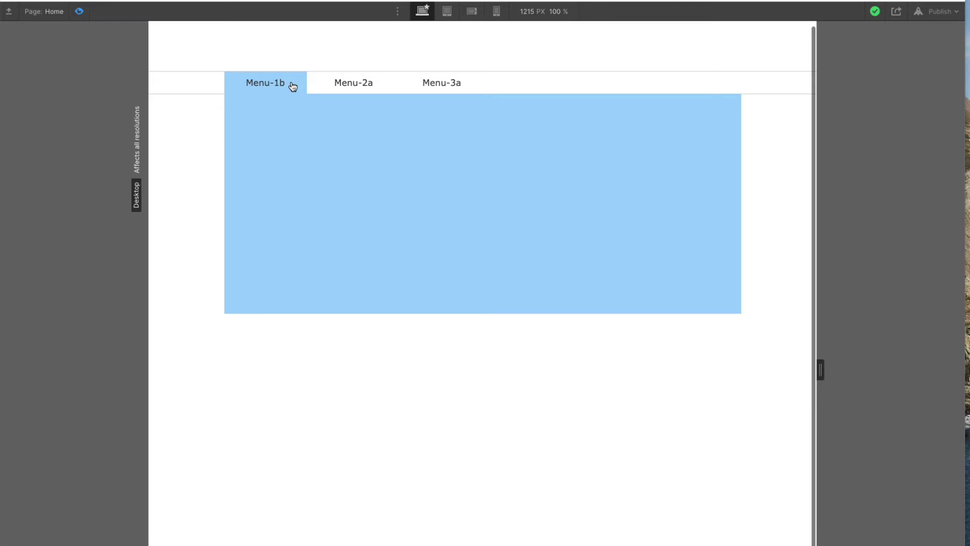
pyautogui.click(292, 85)
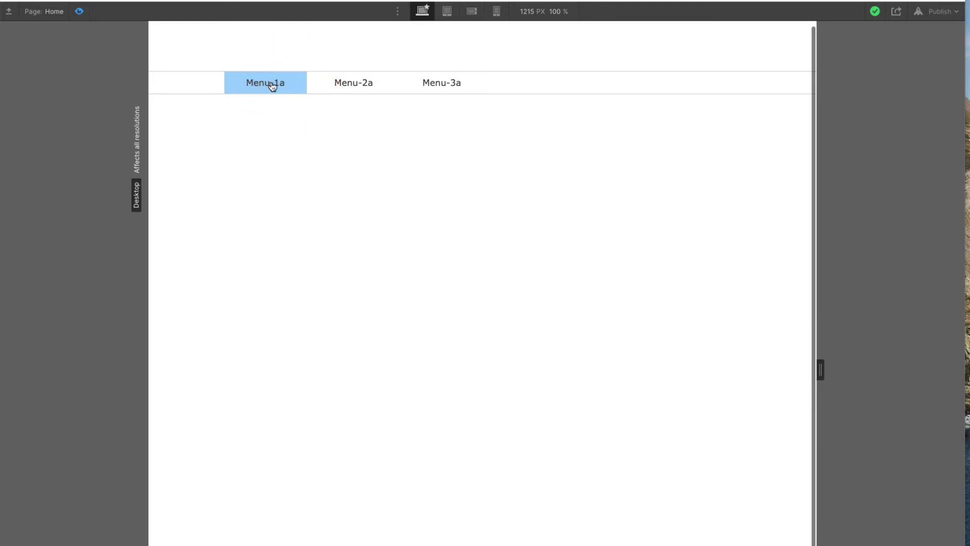
pyautogui.click(277, 87)
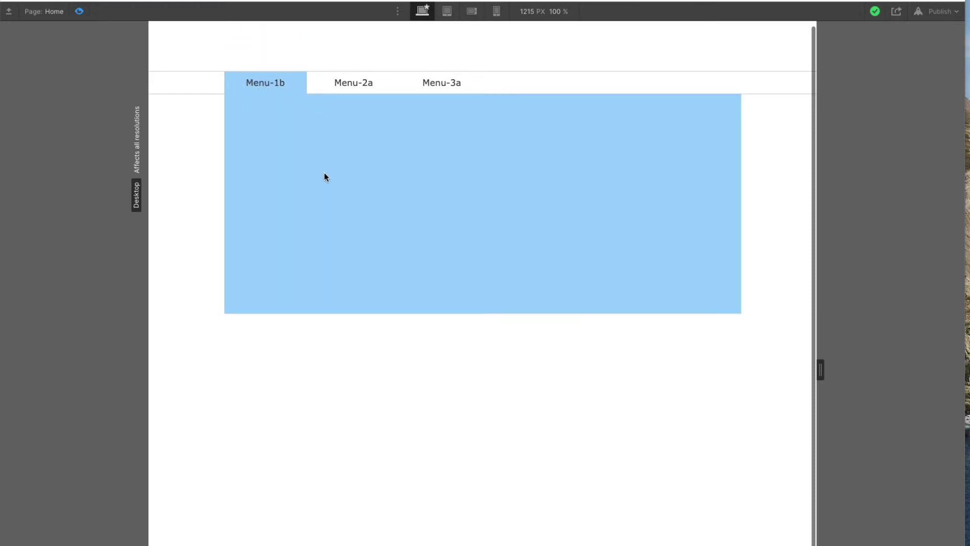
pyautogui.click(290, 88)
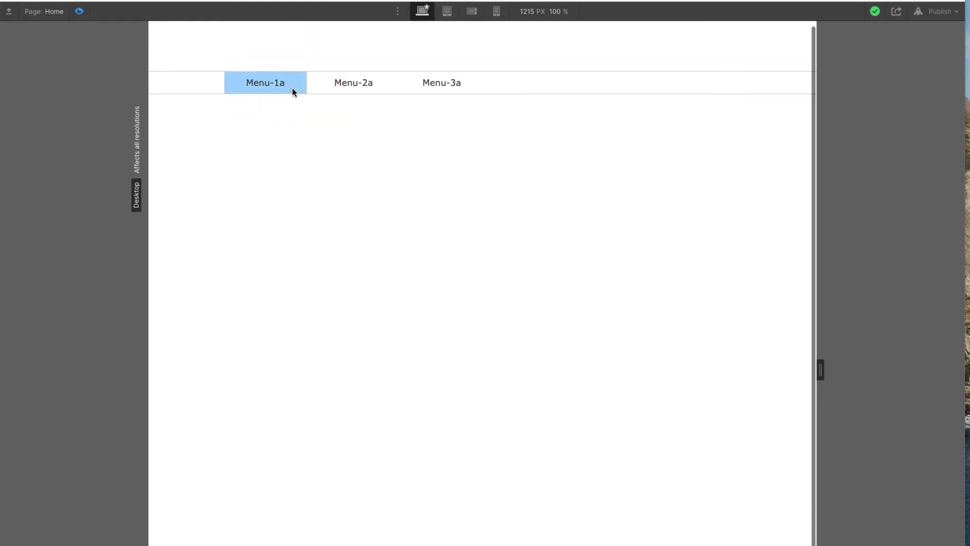
pyautogui.click(294, 89)
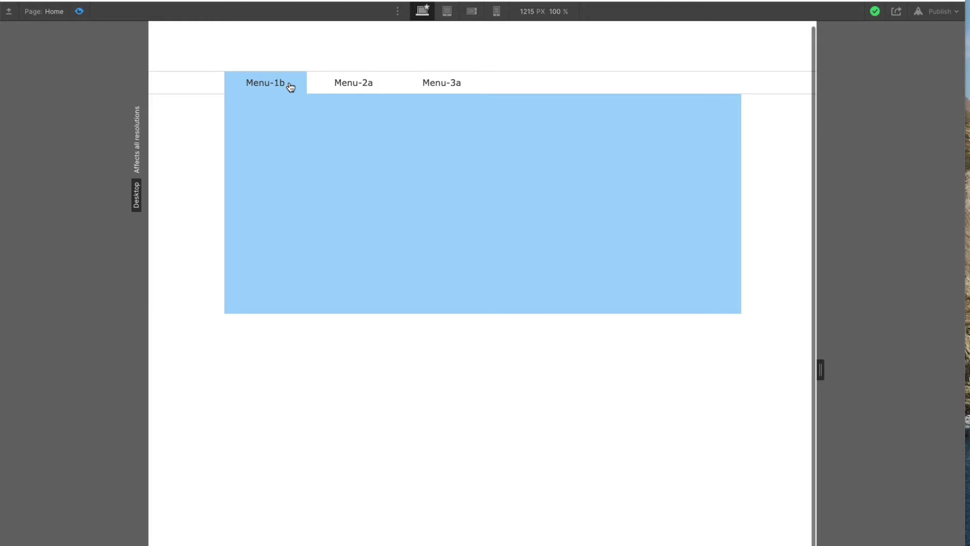
pyautogui.click(290, 88)
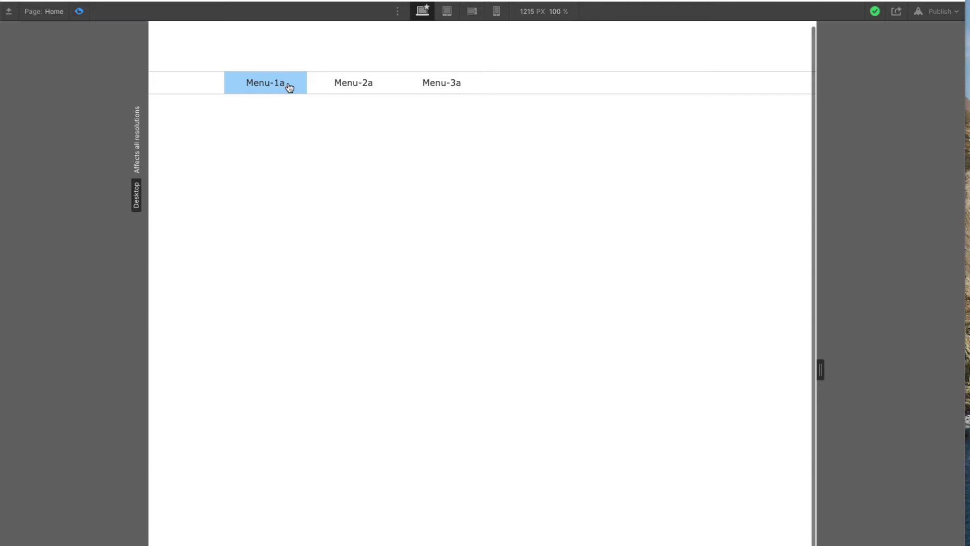
pyautogui.click(289, 88)
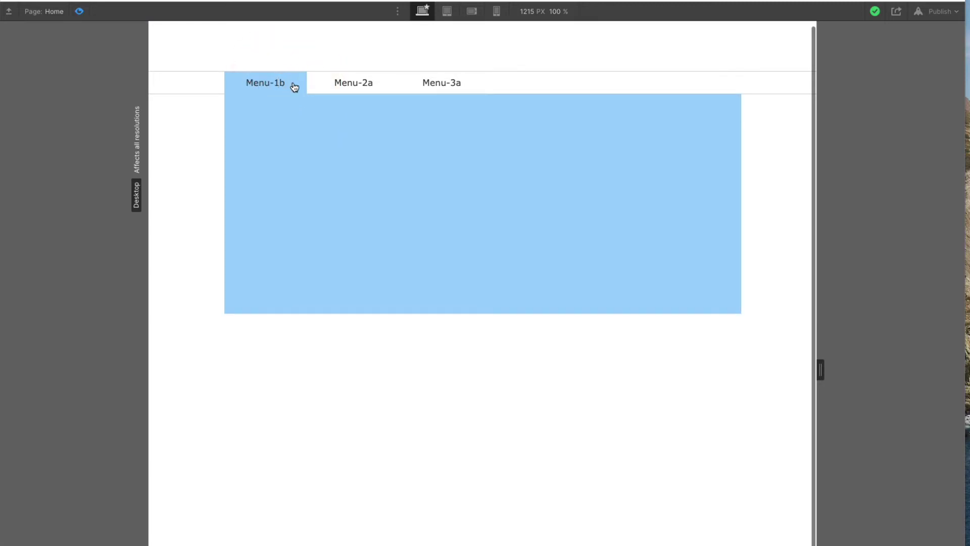
pyautogui.click(293, 87)
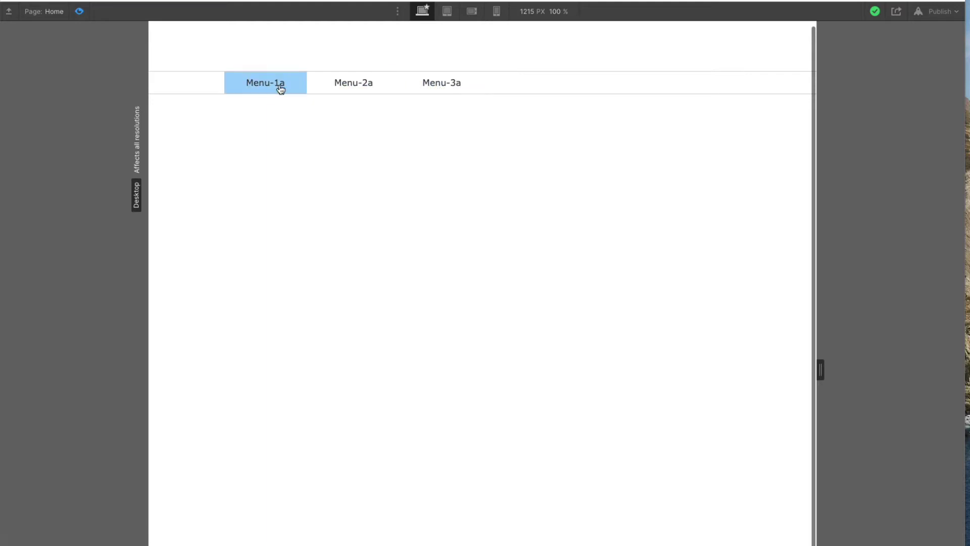
pyautogui.click(281, 88)
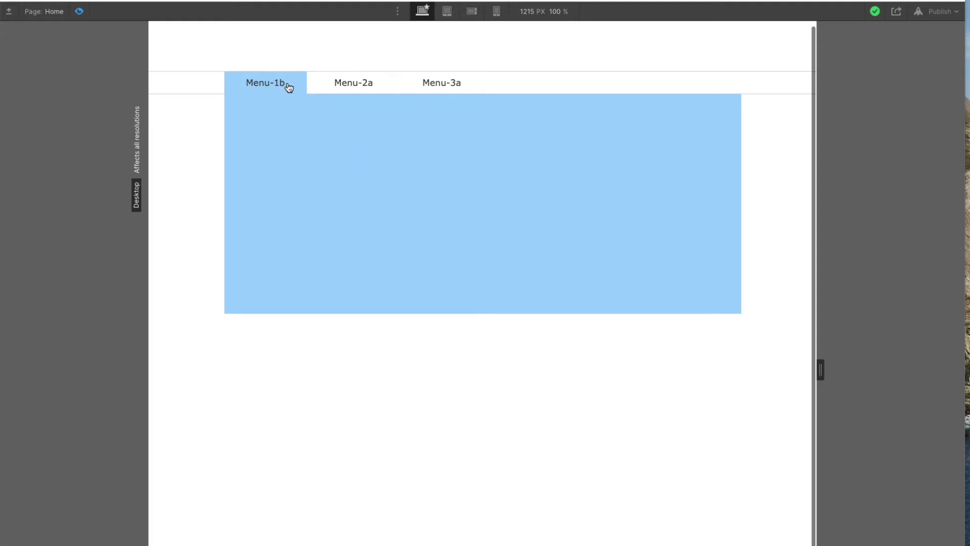
pyautogui.click(286, 87)
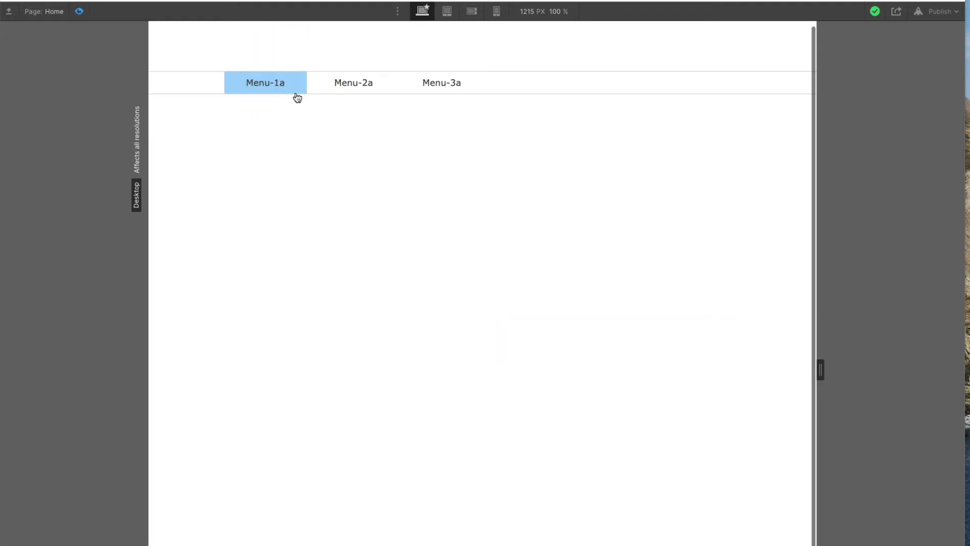
pyautogui.click(376, 89)
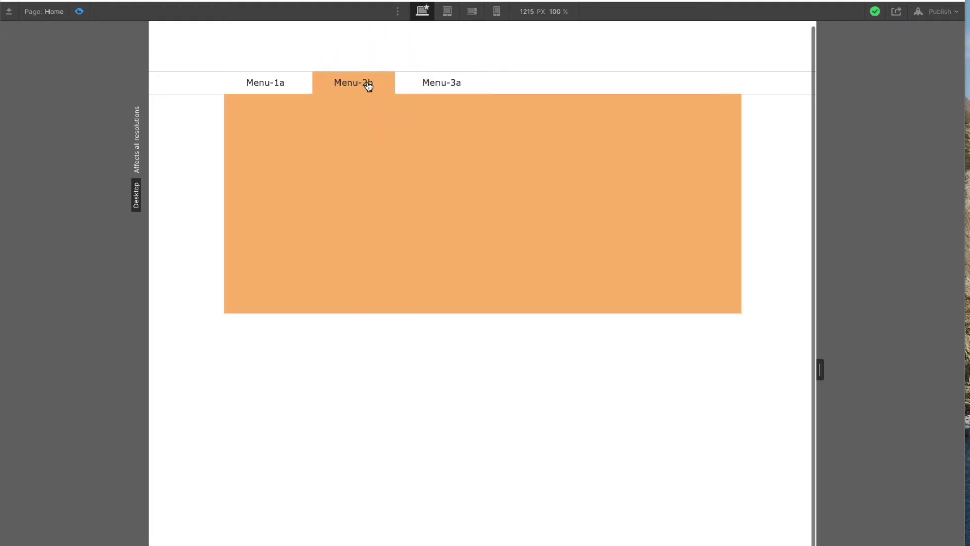
pyautogui.click(375, 86)
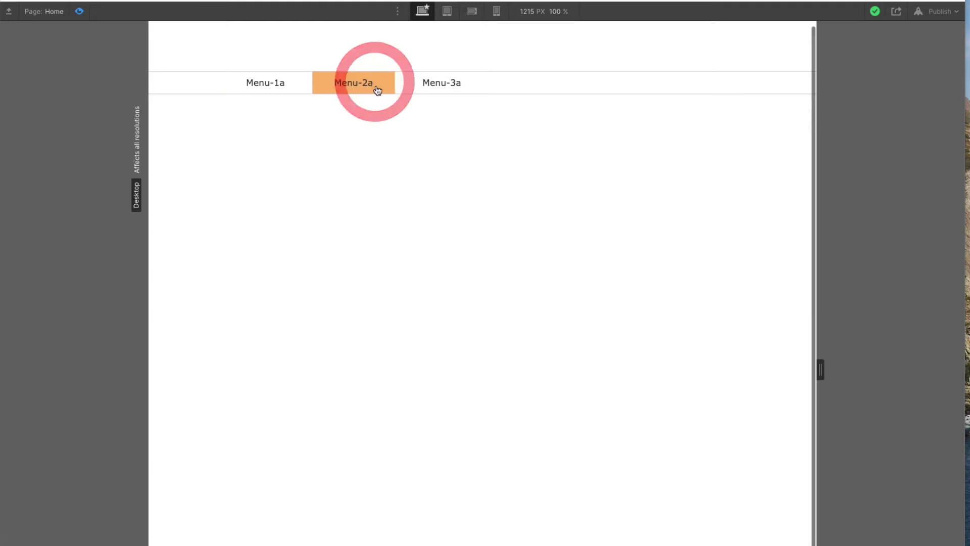
pyautogui.click(469, 91)
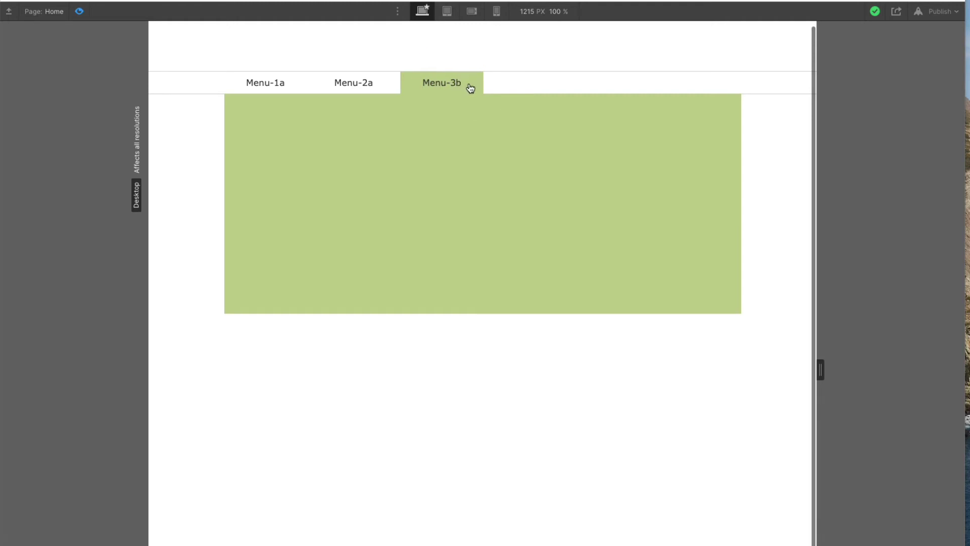
pyautogui.click(470, 88)
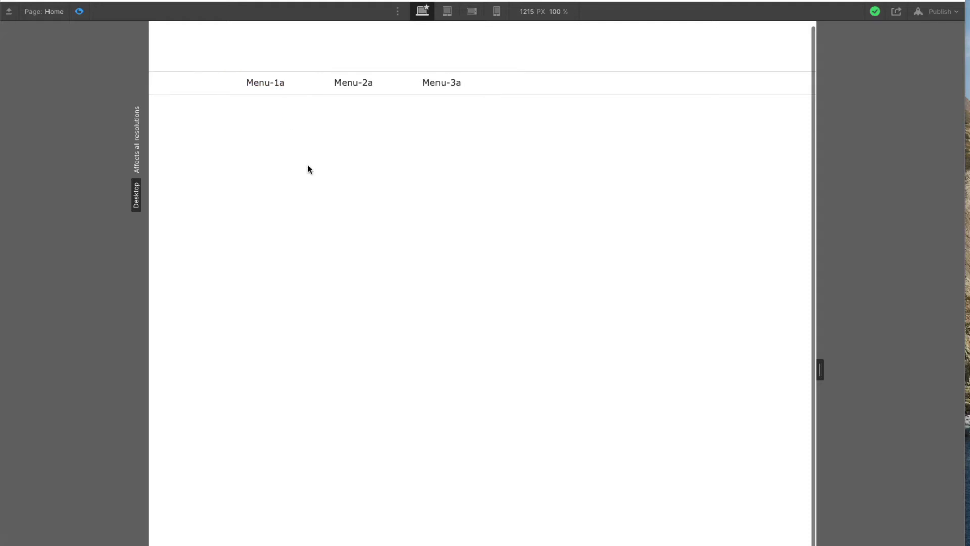
# - Toggle Menu-1a's blue dropdown panel open and closed five times in preview
pyautogui.click(286, 90)
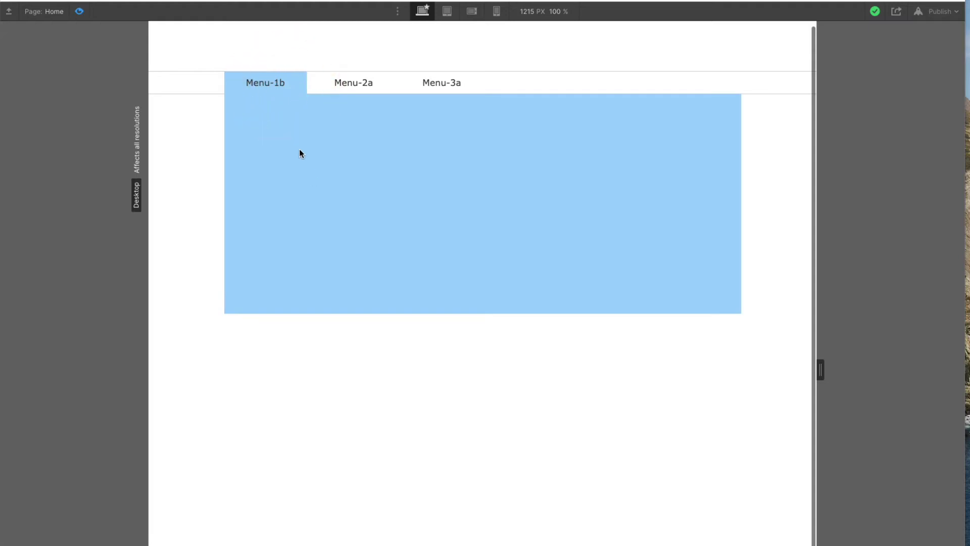
pyautogui.click(283, 89)
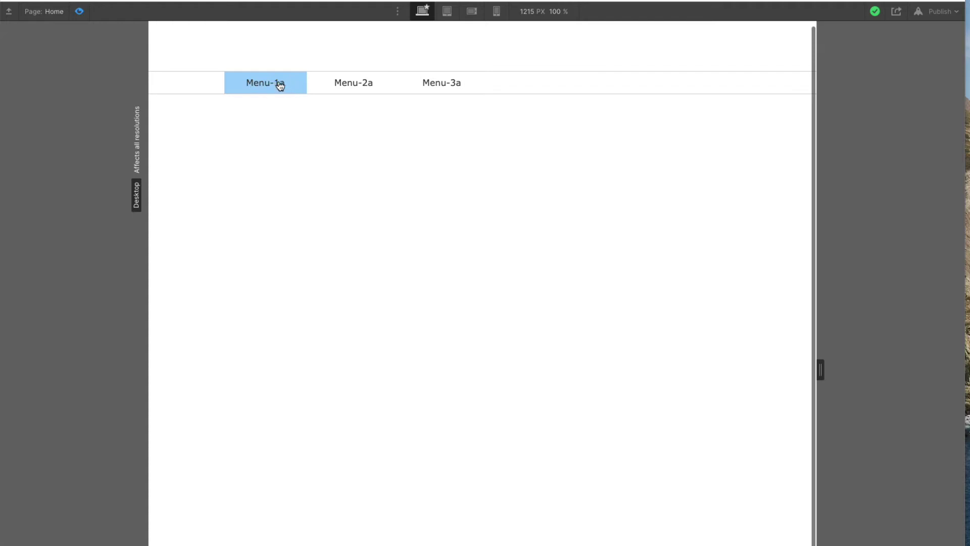
pyautogui.click(279, 84)
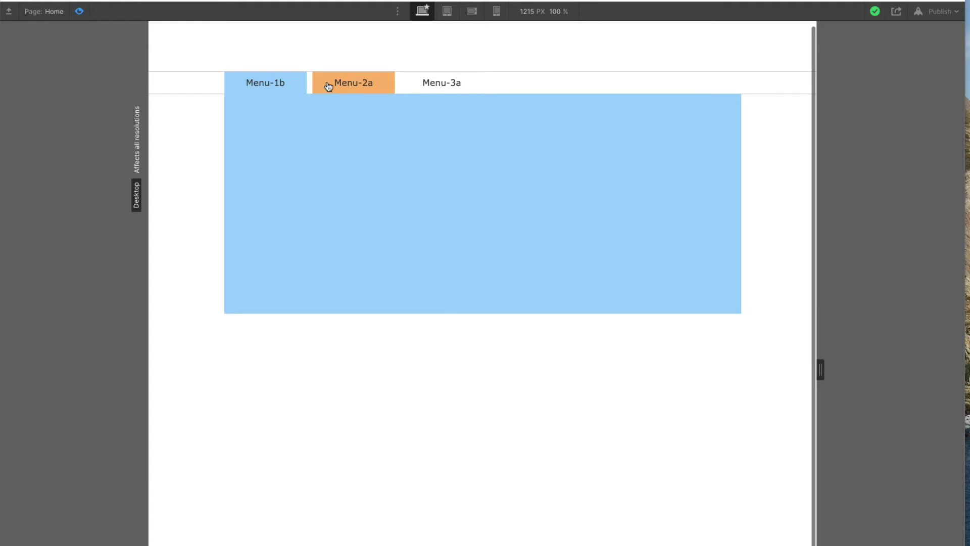
pyautogui.click(278, 84)
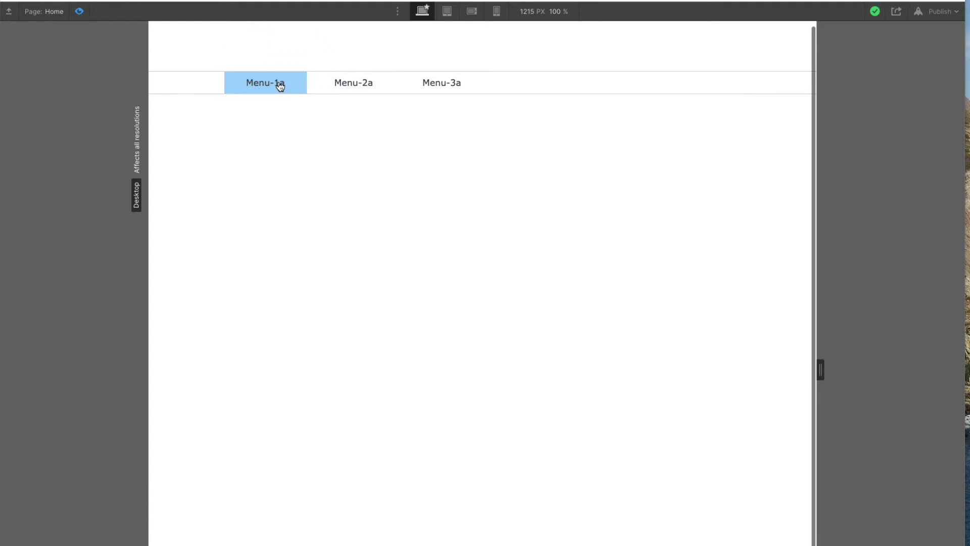
pyautogui.click(280, 86)
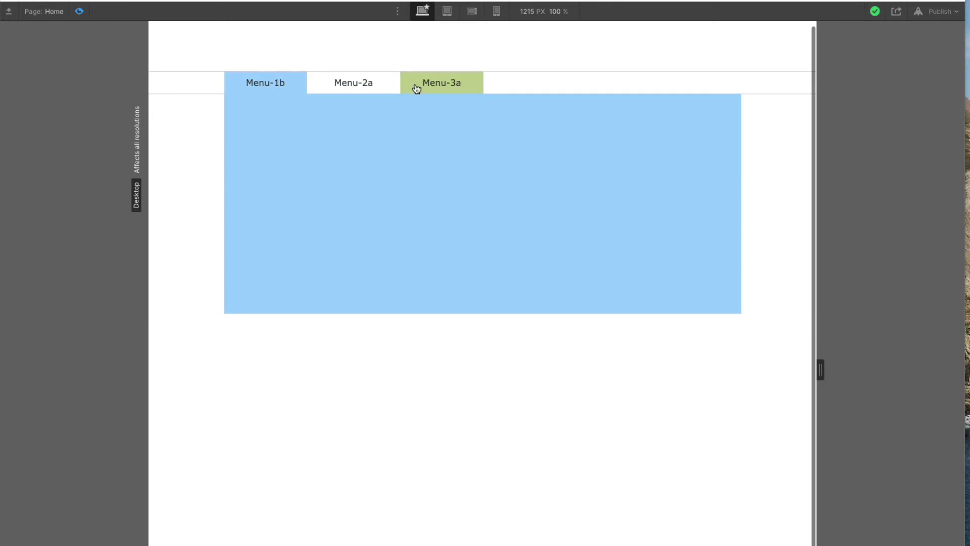
pyautogui.click(283, 83)
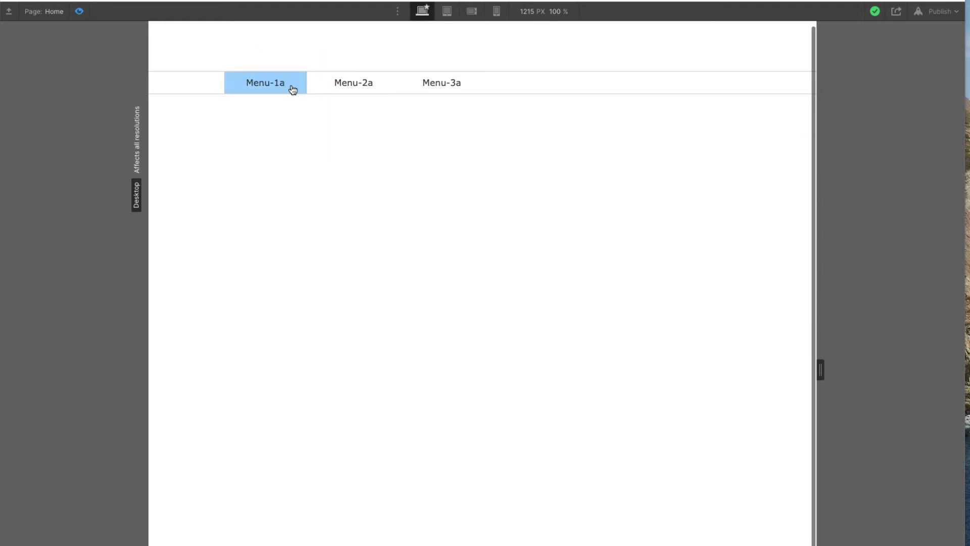
pyautogui.click(292, 89)
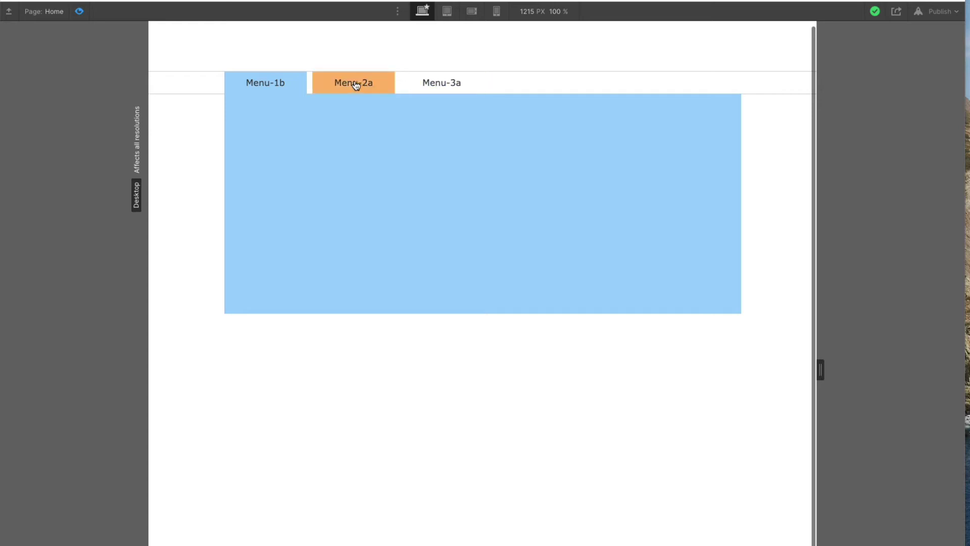
pyautogui.click(280, 83)
pyautogui.moveTo(287, 96)
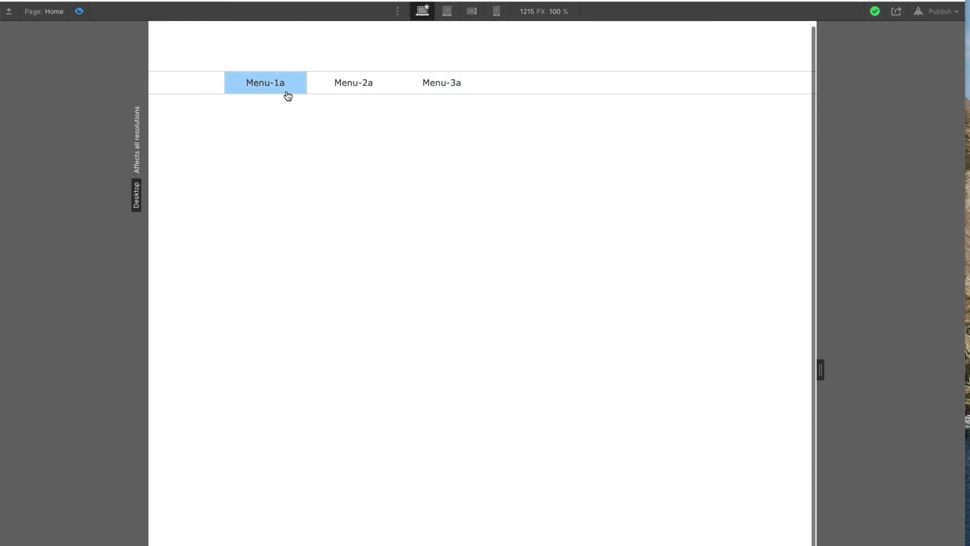
pyautogui.click(291, 92)
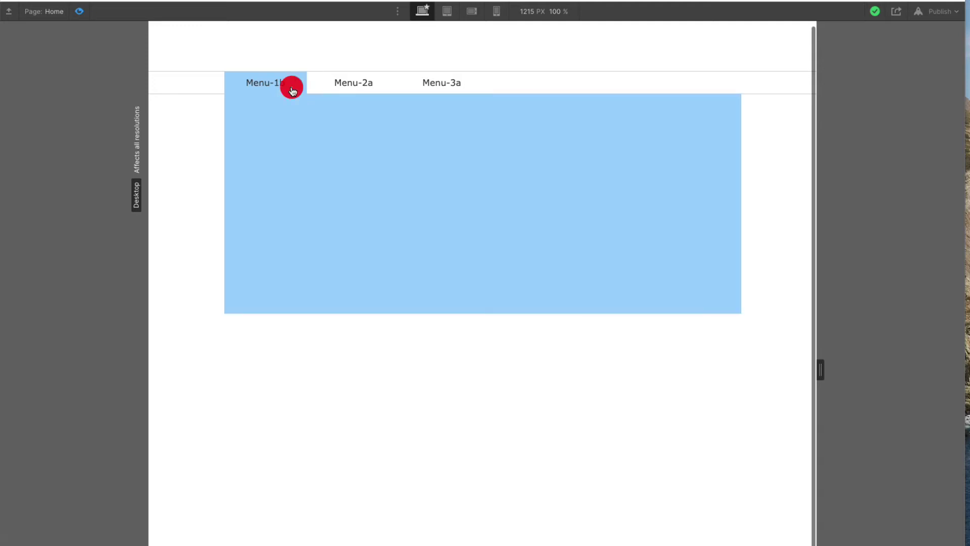
pyautogui.click(292, 92)
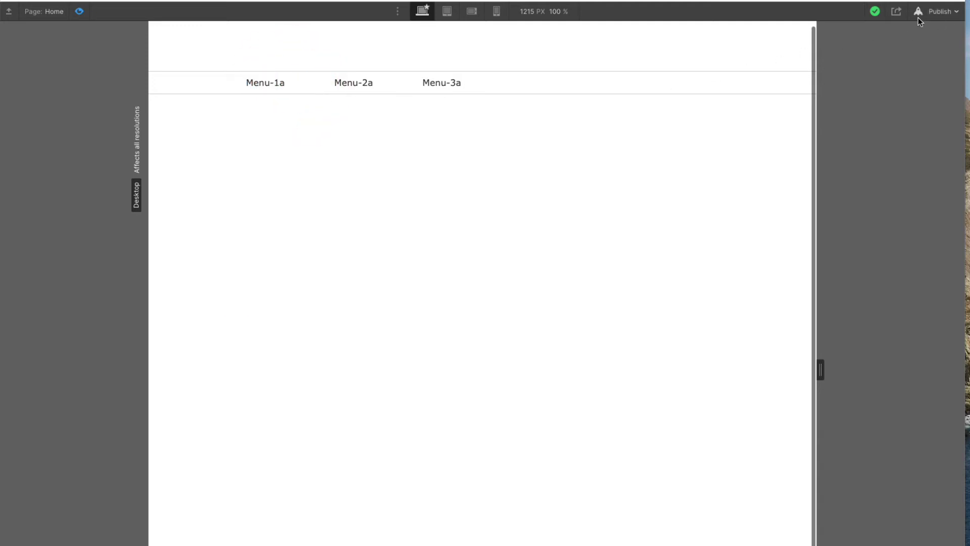
# - Select dropdown-trigger-1a in the designer and review the page's click interactions, then return to its styles
pyautogui.click(77, 11)
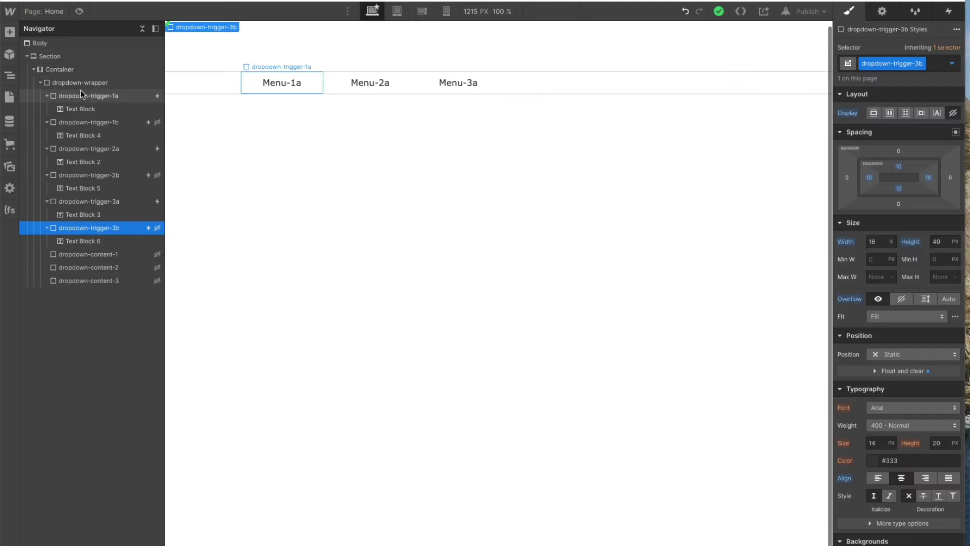
pyautogui.click(96, 97)
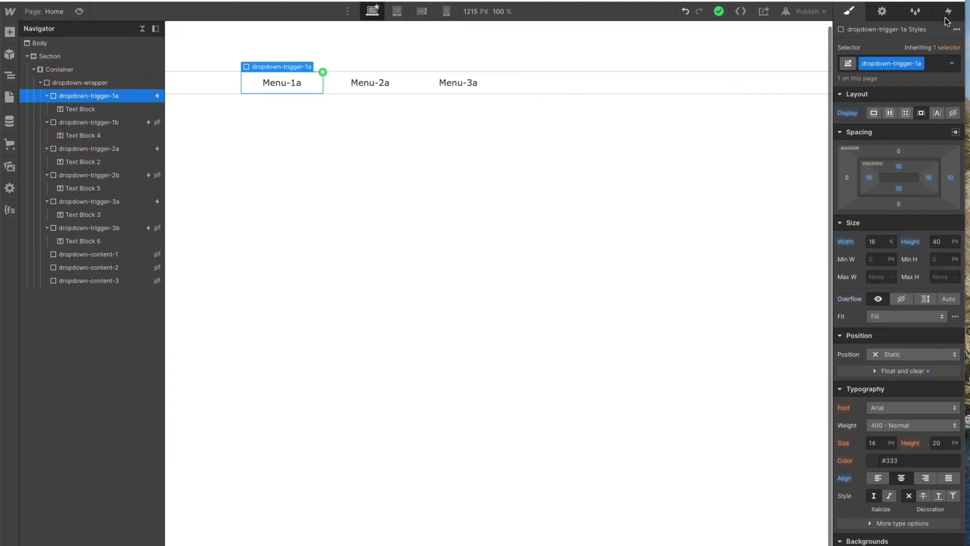
pyautogui.click(948, 12)
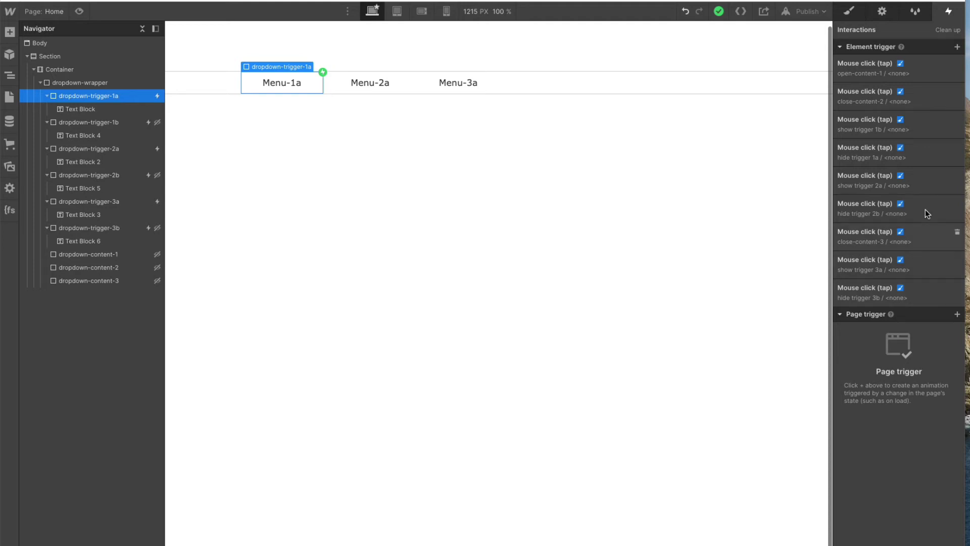
pyautogui.click(855, 13)
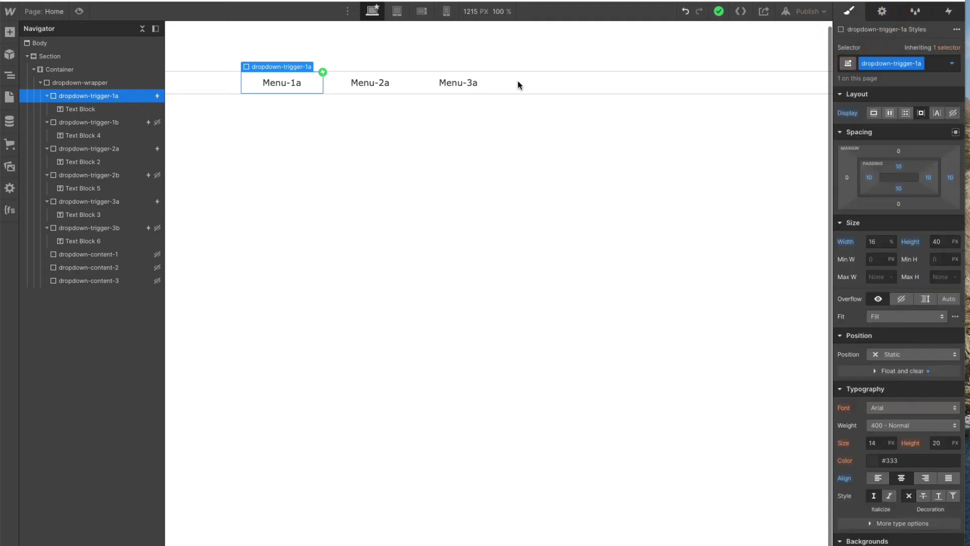
# - Enter preview and toggle Menu-1's blue panel open and closed several times
pyautogui.click(80, 12)
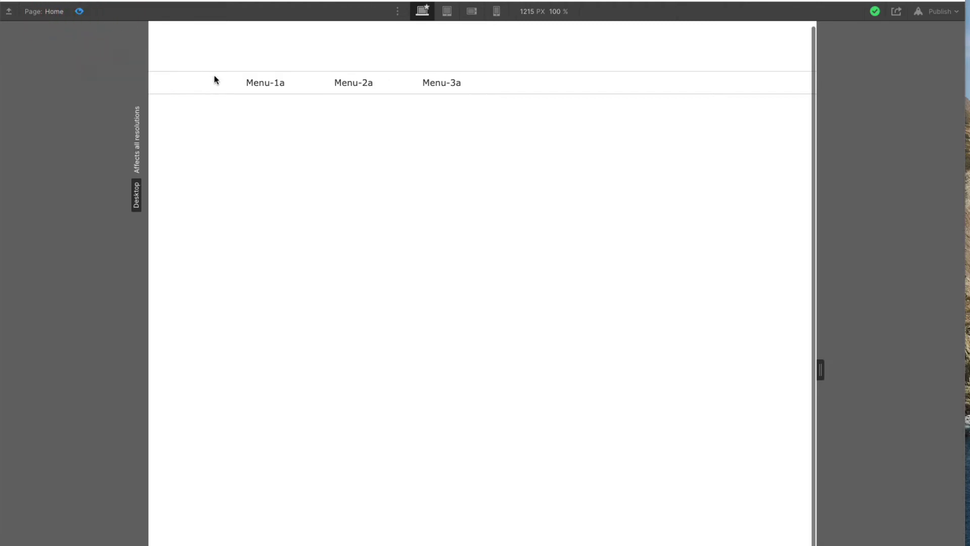
pyautogui.click(257, 85)
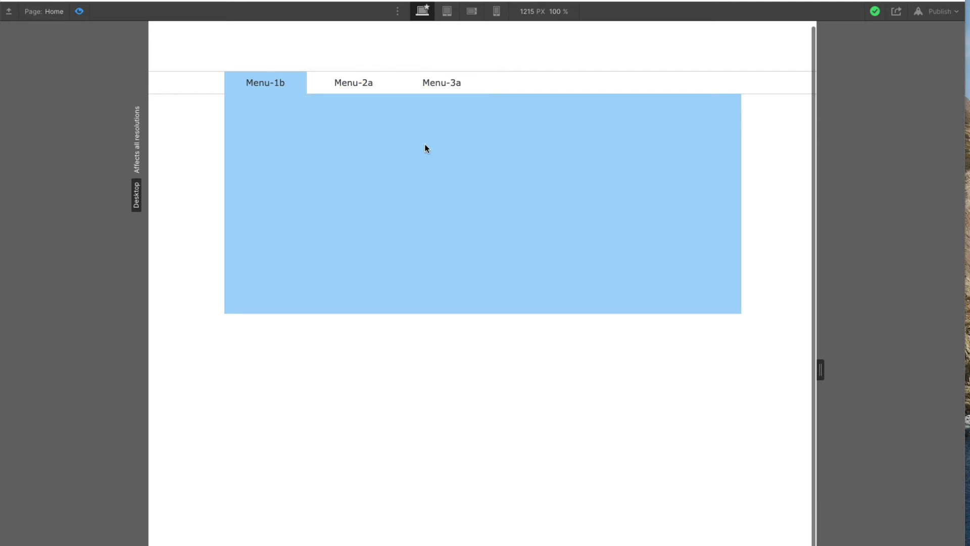
pyautogui.click(273, 85)
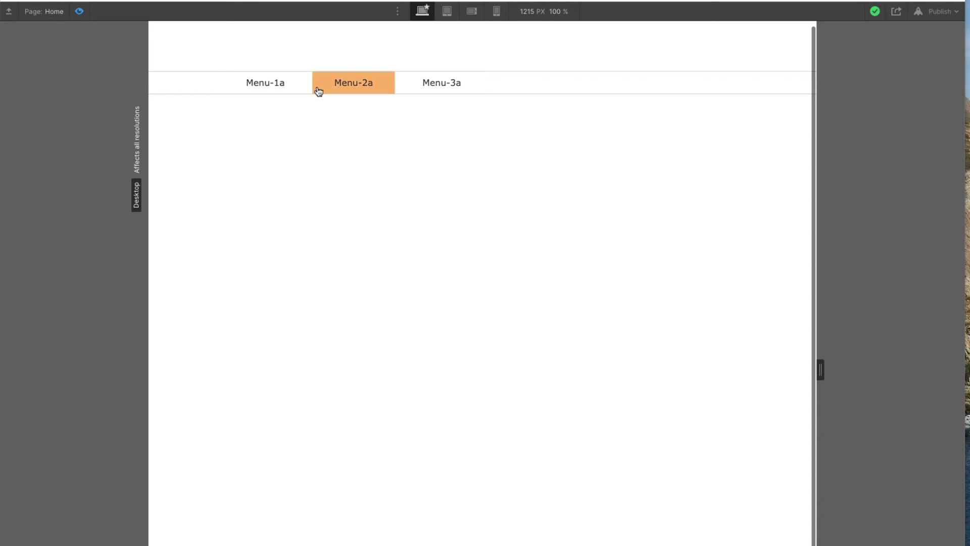
pyautogui.click(287, 89)
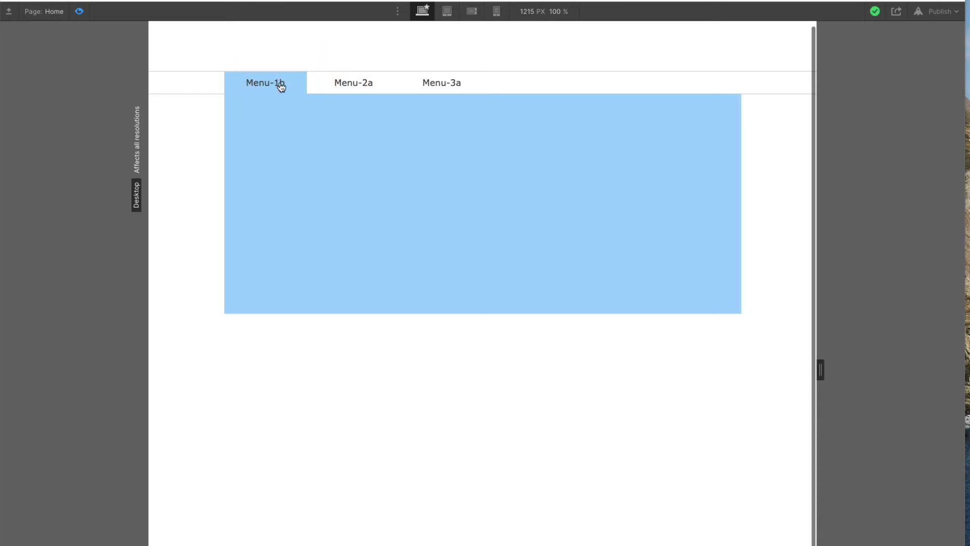
pyautogui.click(280, 86)
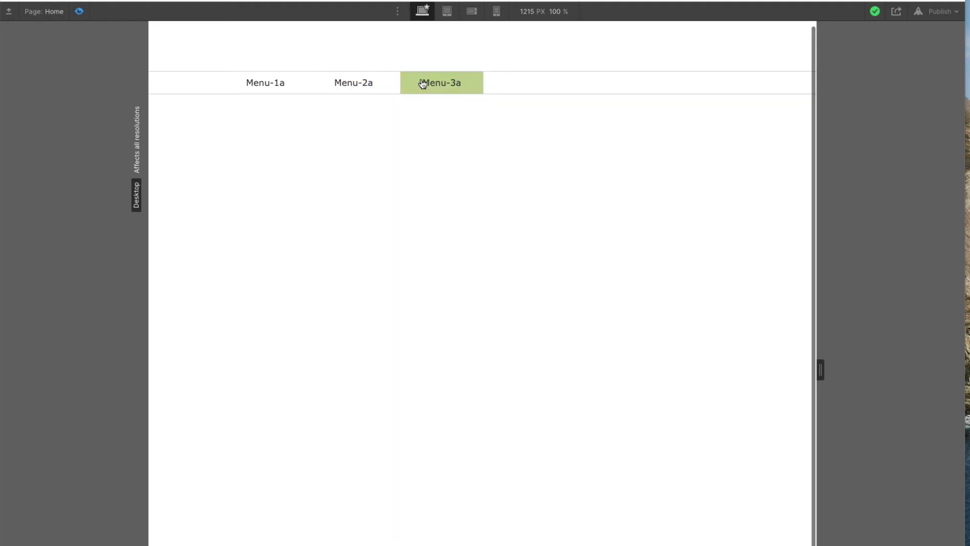
pyautogui.click(281, 86)
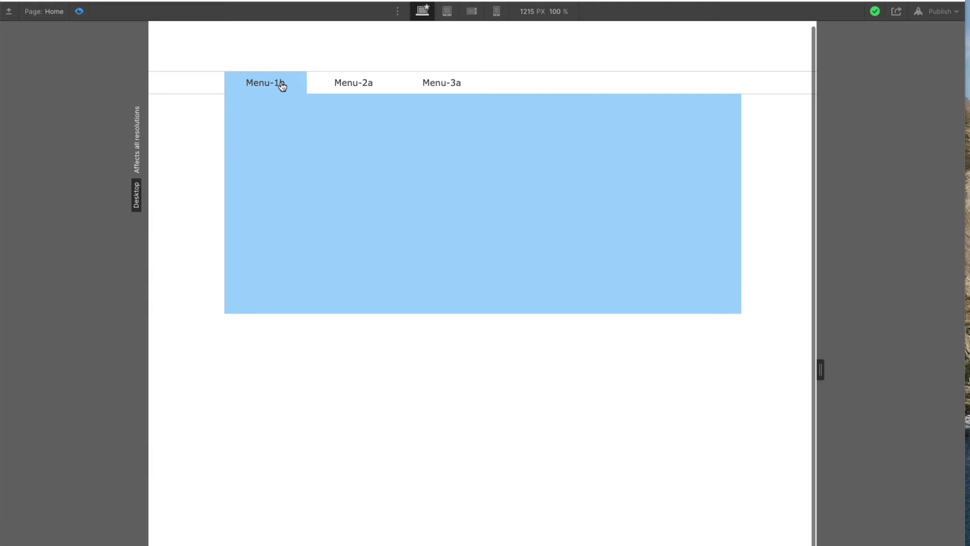
pyautogui.click(281, 87)
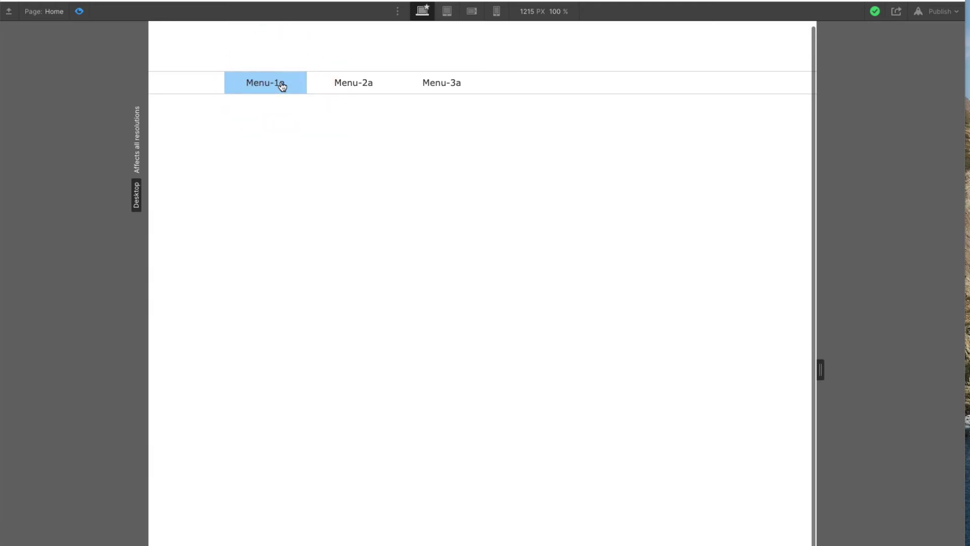
pyautogui.click(282, 86)
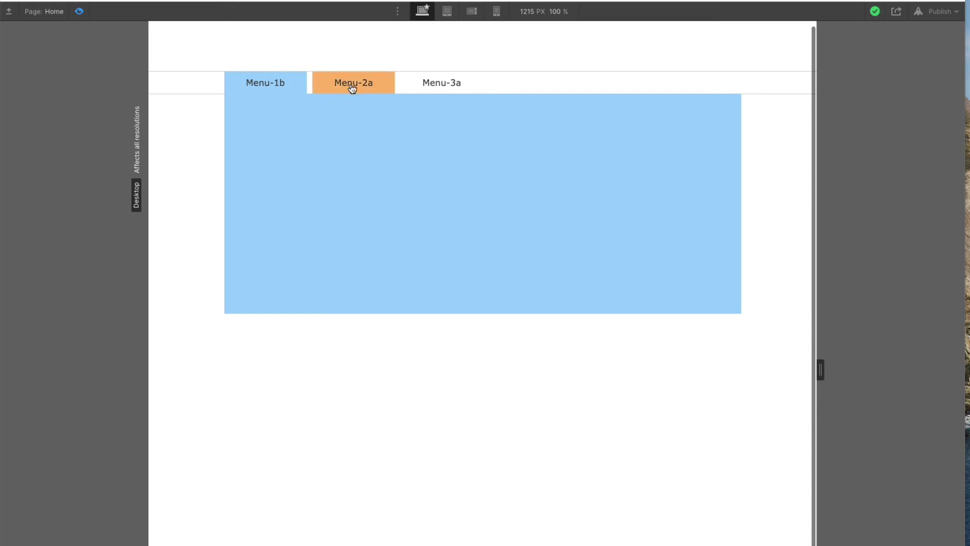
# - Switch between Menu-2's orange, Menu-3's green and Menu-1's blue panels, then close Menu-1's panel
pyautogui.click(383, 88)
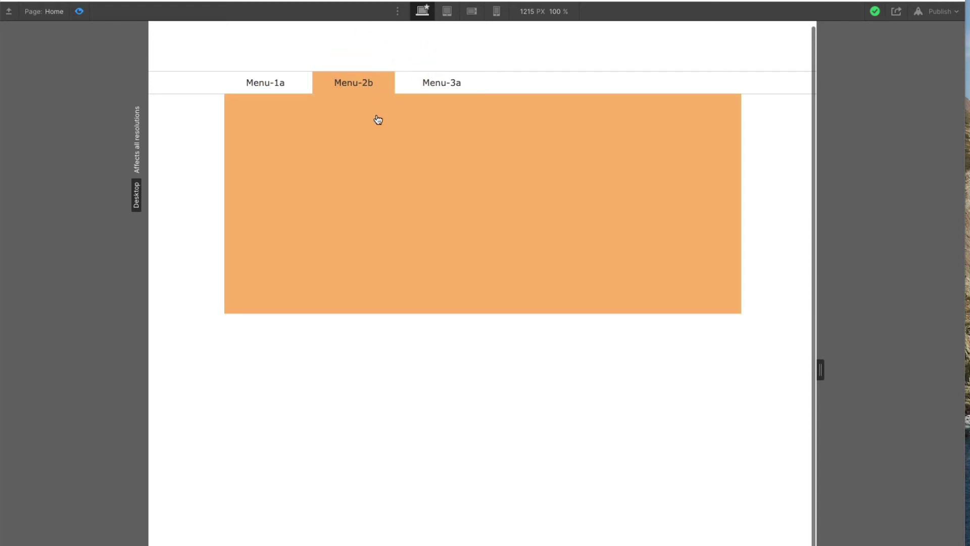
pyautogui.click(444, 83)
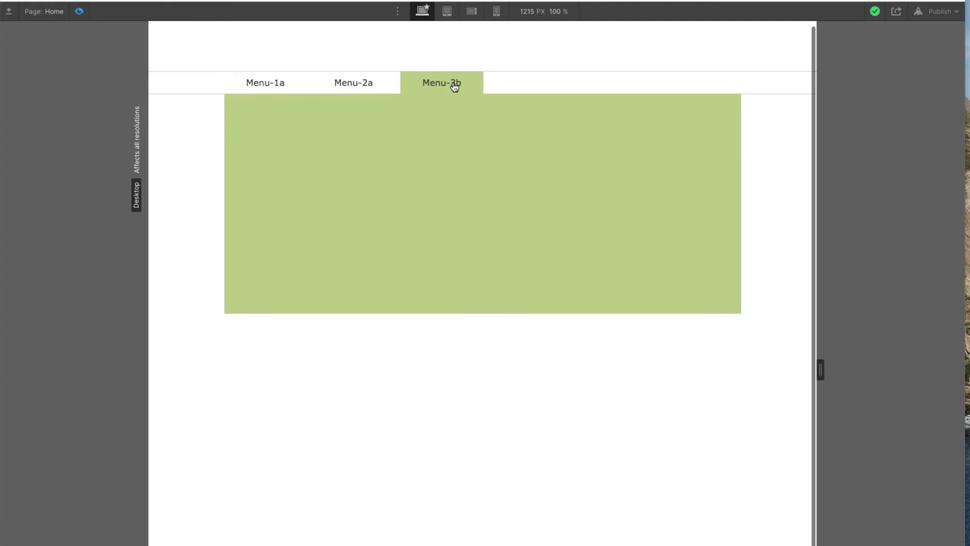
pyautogui.click(364, 86)
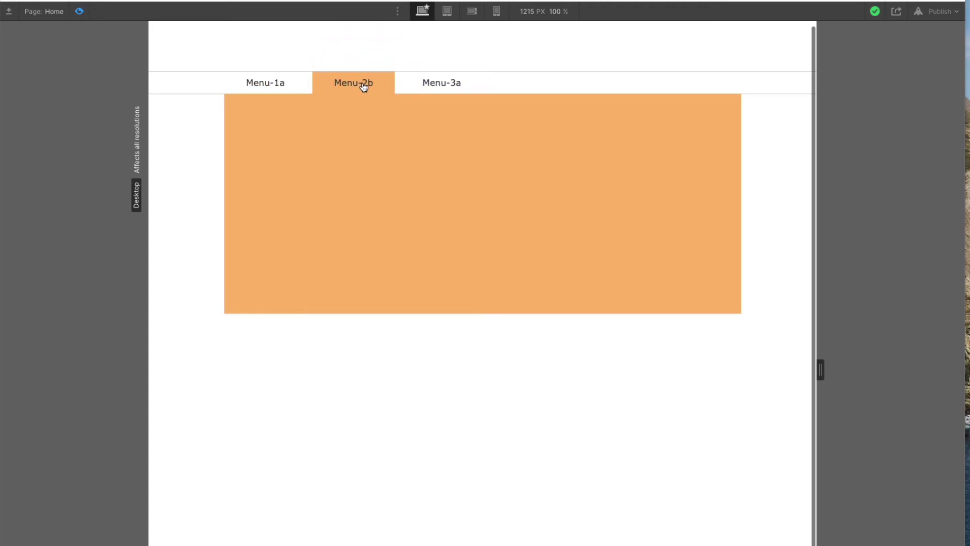
pyautogui.click(286, 86)
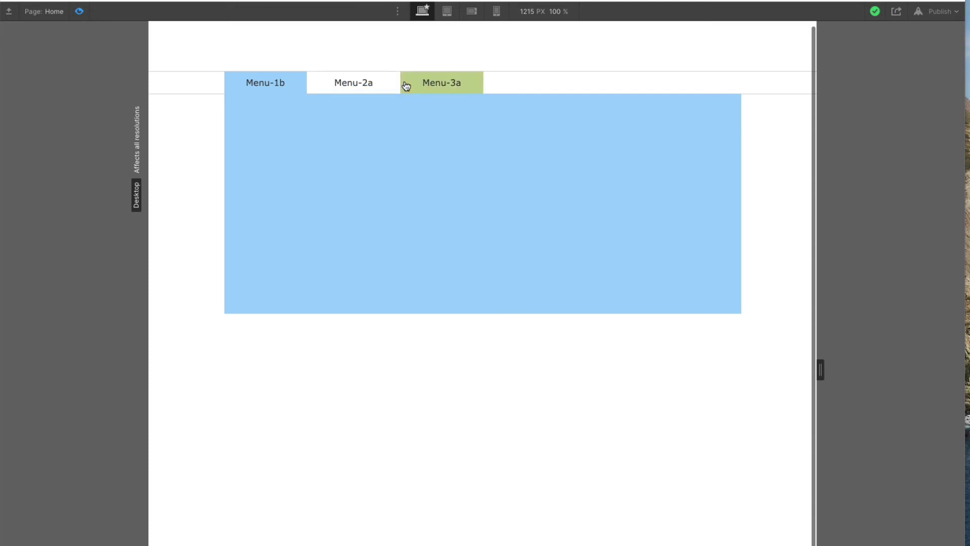
pyautogui.click(276, 86)
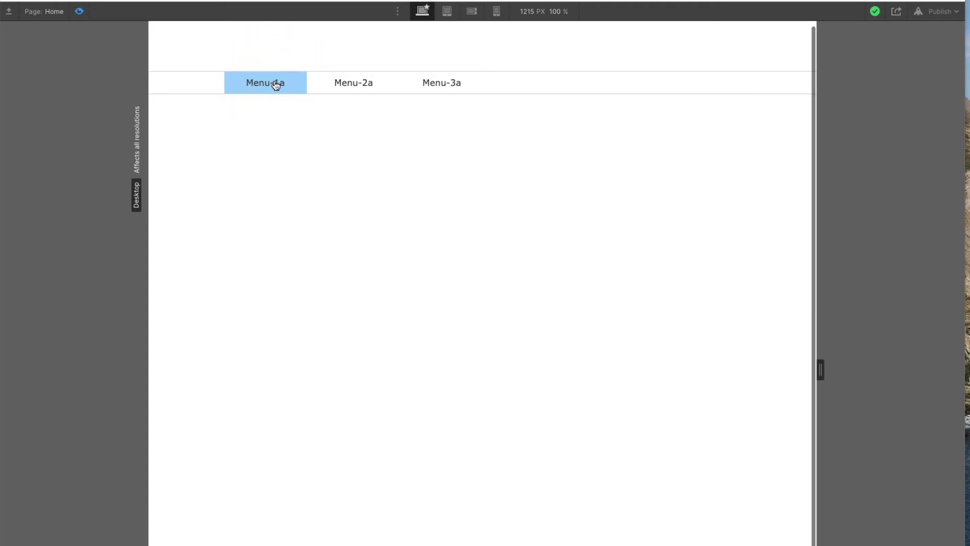
# - Rapidly cycle the open panel through Menu-2 orange, Menu-3 green and Menu-1 blue
pyautogui.click(357, 86)
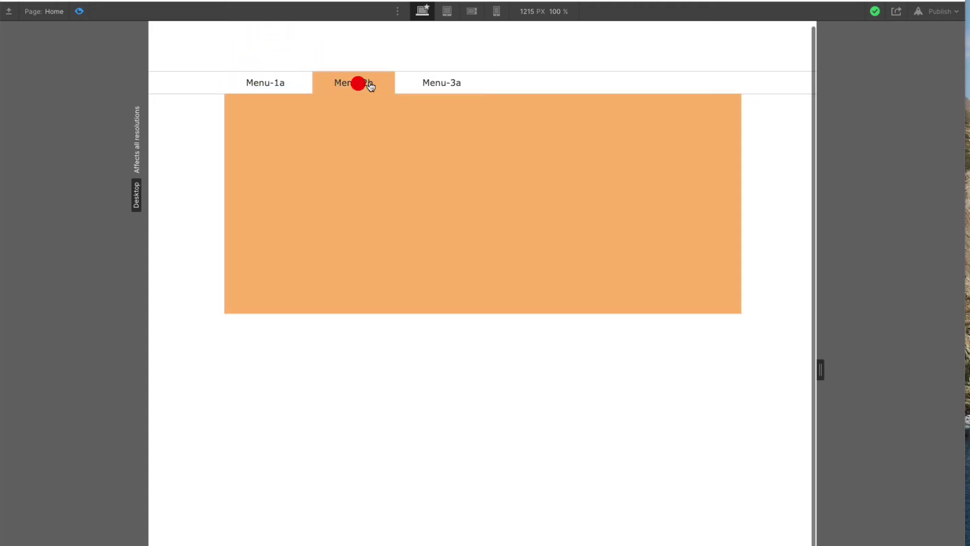
pyautogui.click(429, 86)
pyautogui.click(356, 84)
pyautogui.click(264, 84)
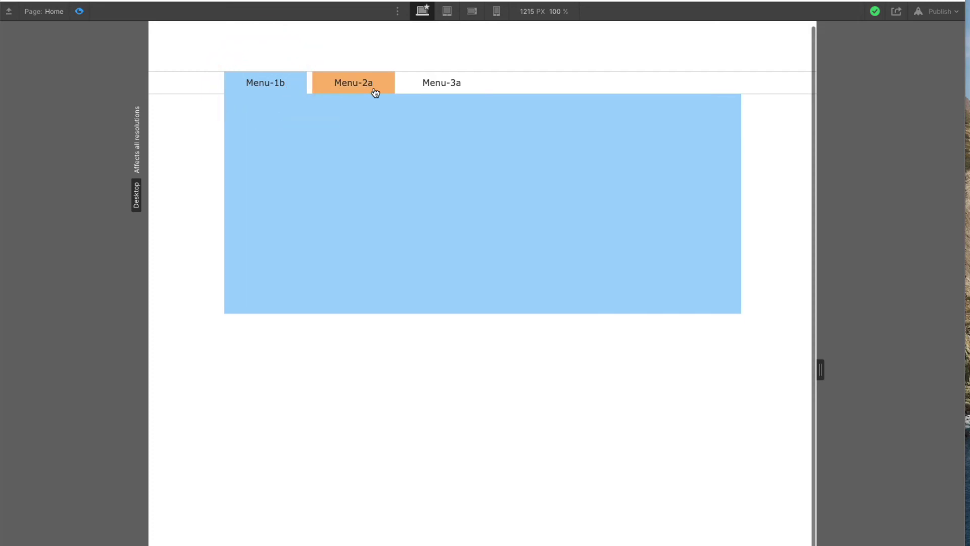
pyautogui.click(377, 90)
pyautogui.click(425, 88)
pyautogui.click(288, 87)
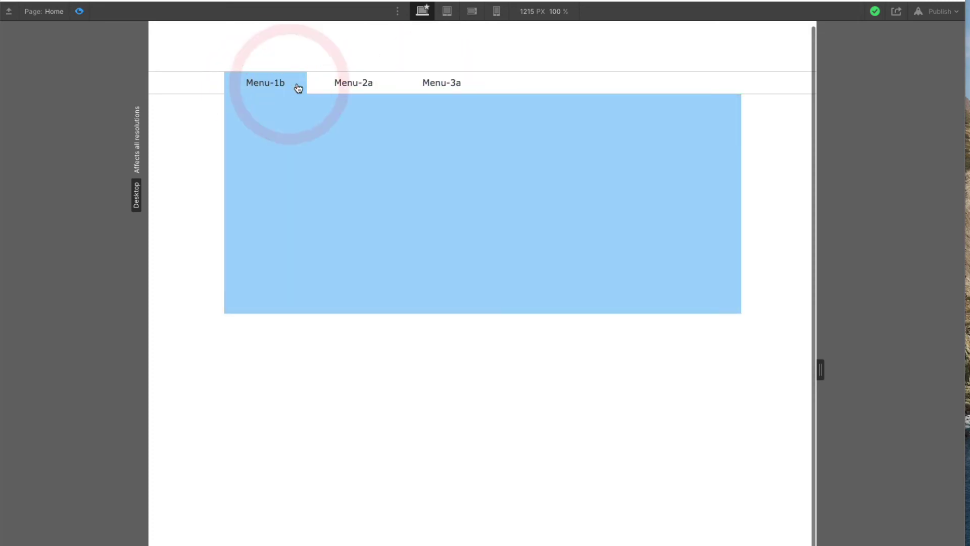
pyautogui.click(347, 89)
pyautogui.click(425, 87)
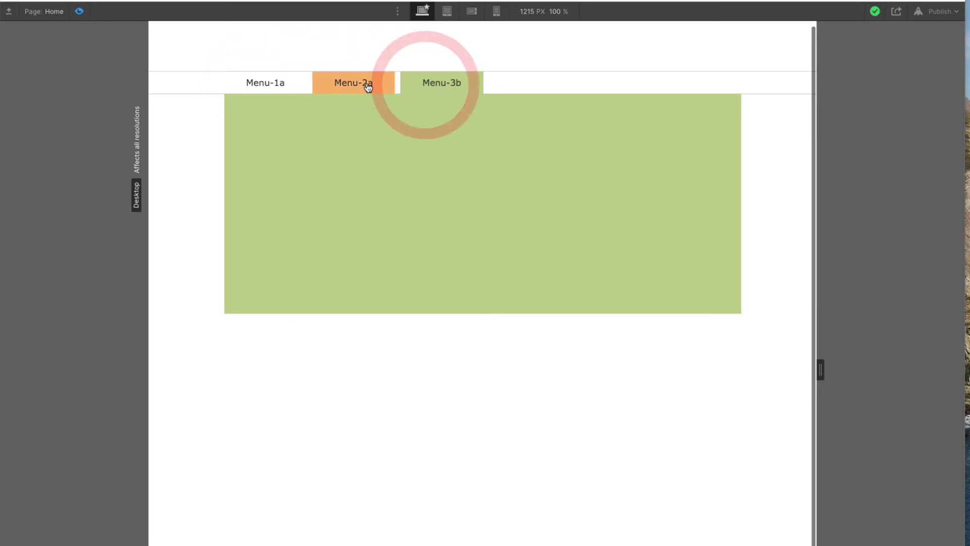
pyautogui.click(369, 86)
pyautogui.click(286, 86)
# - Toggle Menu-1's blue panel closed and open three times, leaving it open
pyautogui.click(284, 86)
pyautogui.click(283, 86)
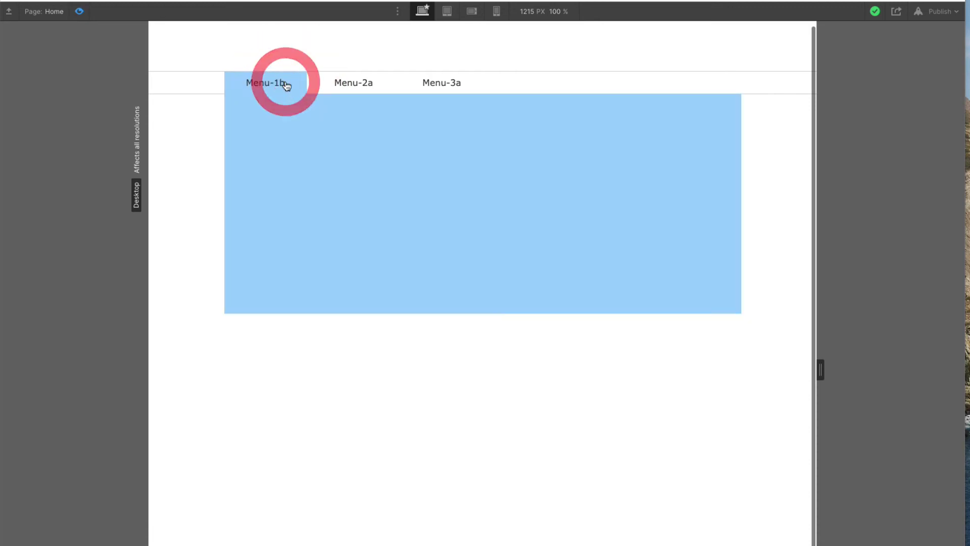
pyautogui.click(283, 86)
pyautogui.click(292, 86)
pyautogui.click(291, 86)
pyautogui.click(291, 87)
# - Cycle again through Menu-2, Menu-3 and Menu-1 panels, then toggle Menu-1's panel
pyautogui.click(338, 87)
pyautogui.click(411, 86)
pyautogui.click(369, 84)
pyautogui.click(291, 82)
pyautogui.click(368, 83)
pyautogui.click(409, 82)
pyautogui.click(309, 79)
pyautogui.click(281, 83)
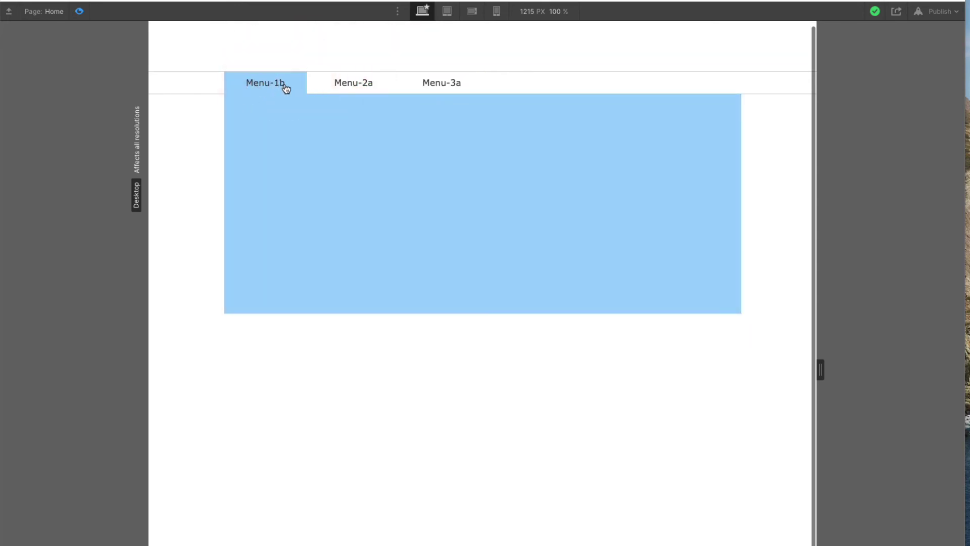
pyautogui.click(282, 83)
pyautogui.click(262, 83)
pyautogui.click(267, 85)
pyautogui.click(292, 91)
# - Alternate between Menu-2's orange and Menu-1's blue panels, ending with Menu-1's panel open
pyautogui.click(351, 91)
pyautogui.click(333, 93)
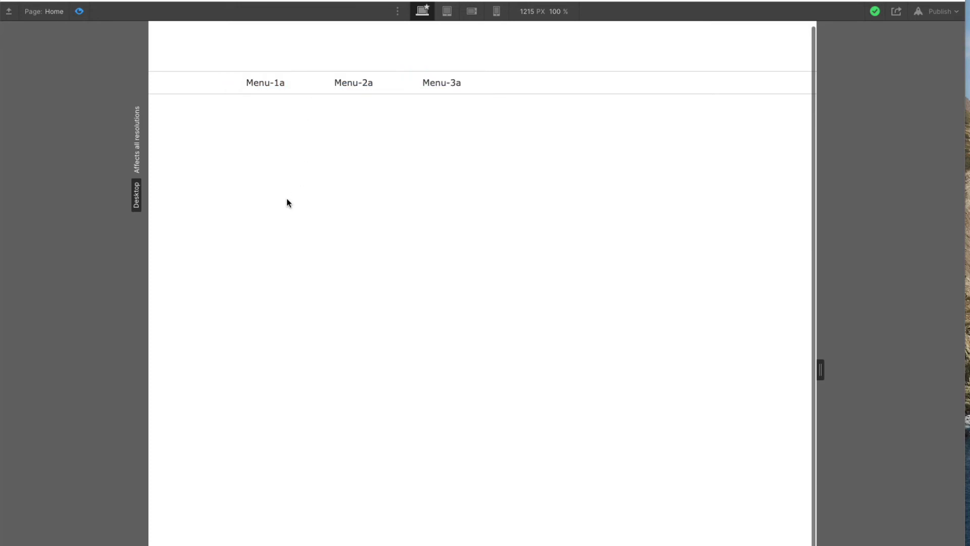
pyautogui.click(282, 91)
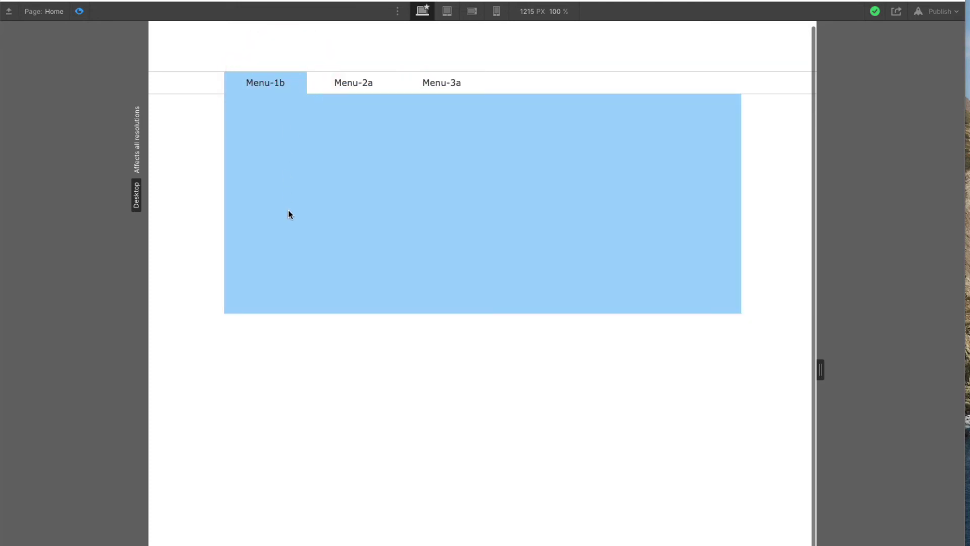
pyautogui.click(270, 82)
pyautogui.click(348, 86)
pyautogui.click(323, 96)
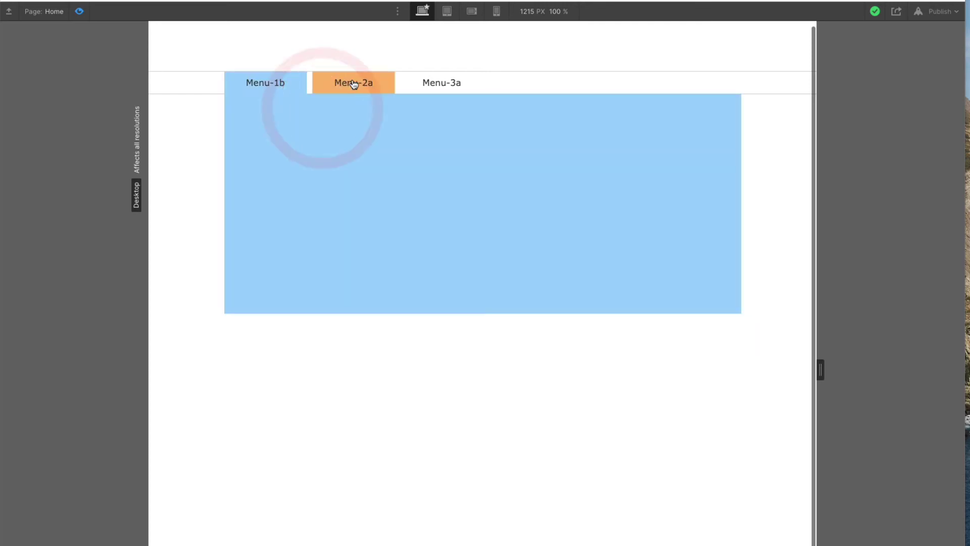
pyautogui.click(361, 84)
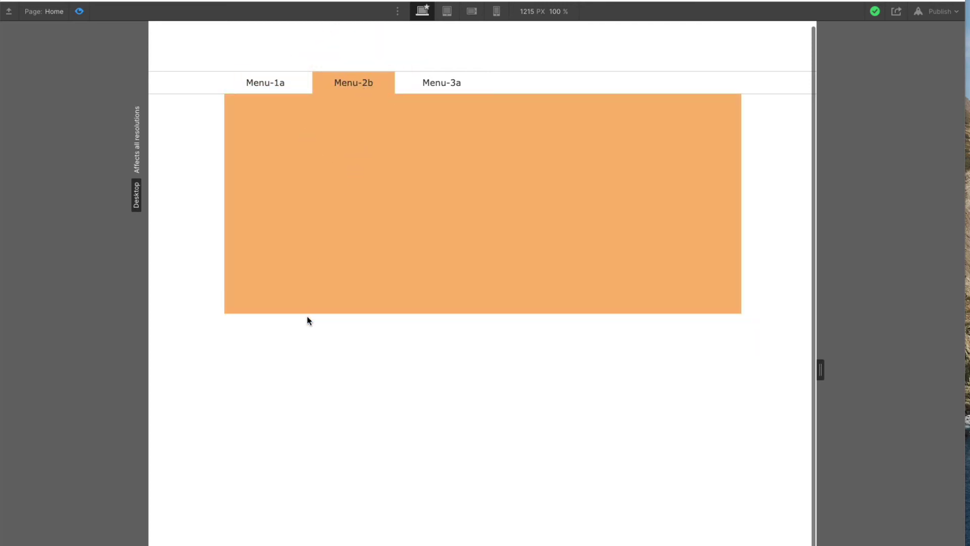
pyautogui.click(340, 83)
pyautogui.click(288, 82)
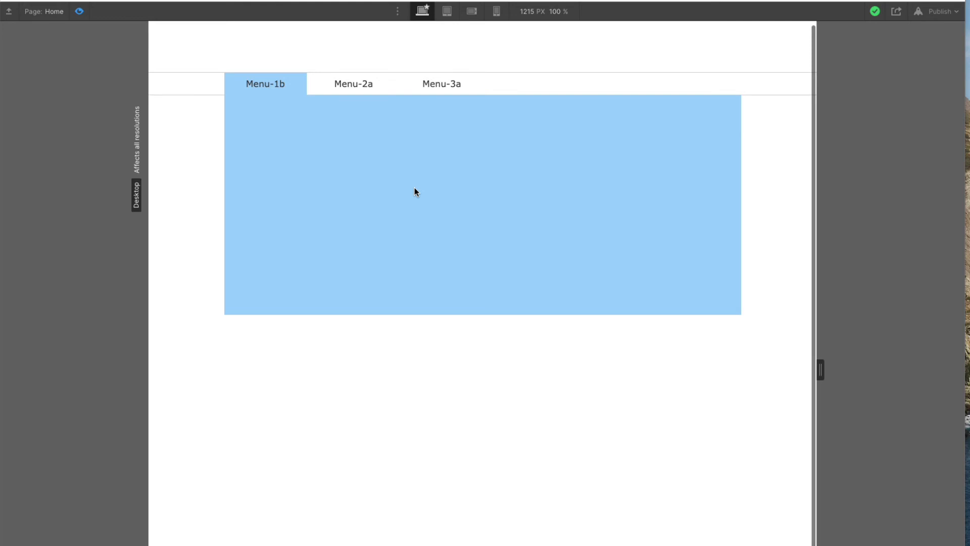
# - Exit preview and select Section, Container, then dropdown-wrapper to see its Relative position
pyautogui.click(78, 11)
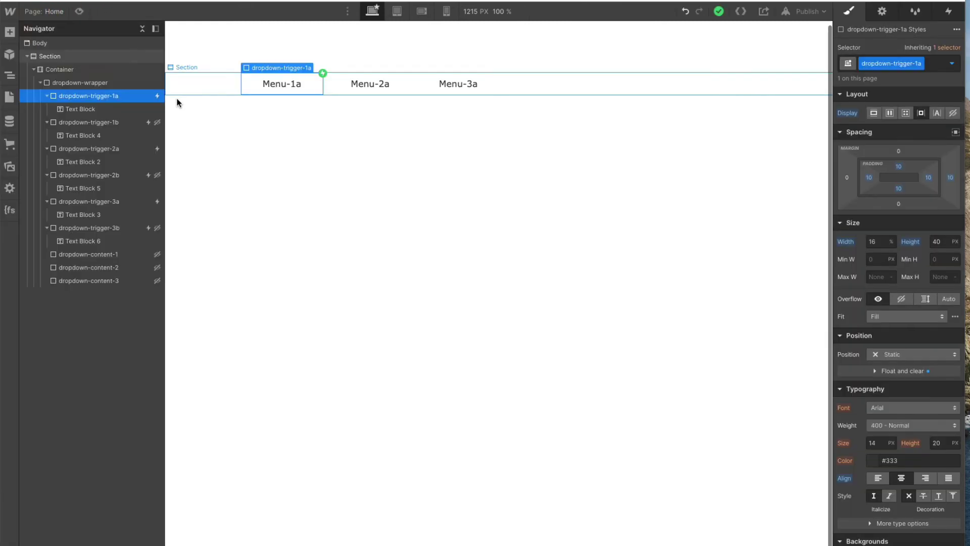
pyautogui.click(63, 67)
pyautogui.click(60, 58)
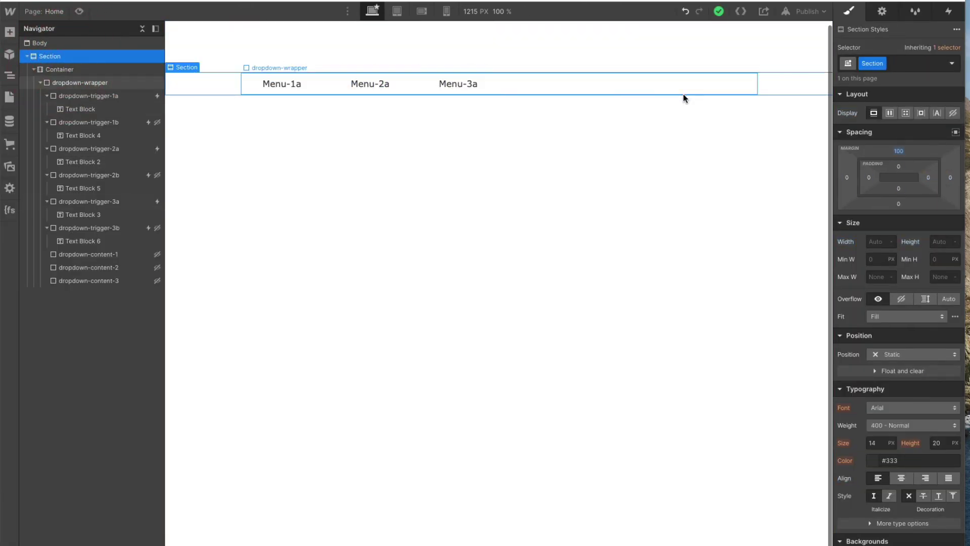
pyautogui.click(76, 70)
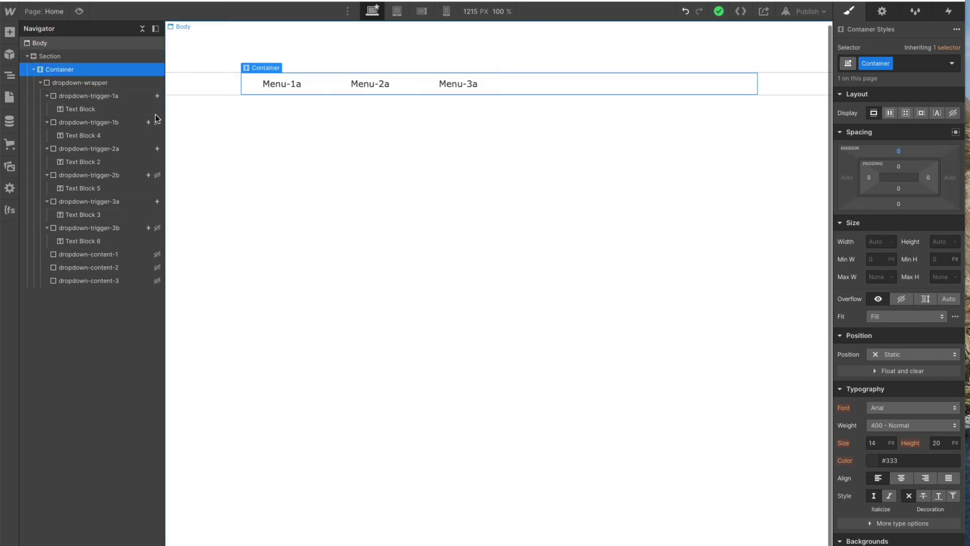
pyautogui.click(89, 84)
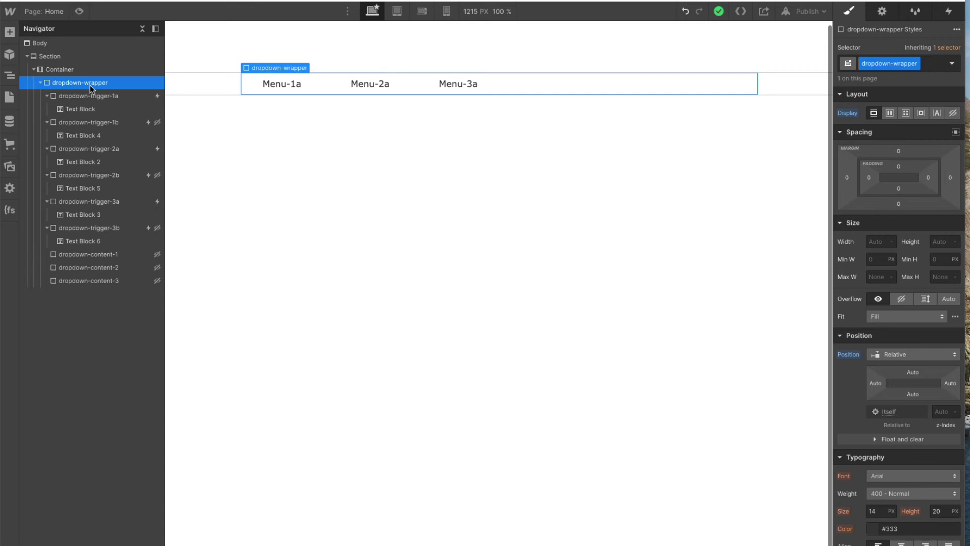
# - Collapse the nested text blocks of dropdown-trigger-1a, 1b, 2a, 2b, 3a and 3b in the Navigator
pyautogui.click(47, 96)
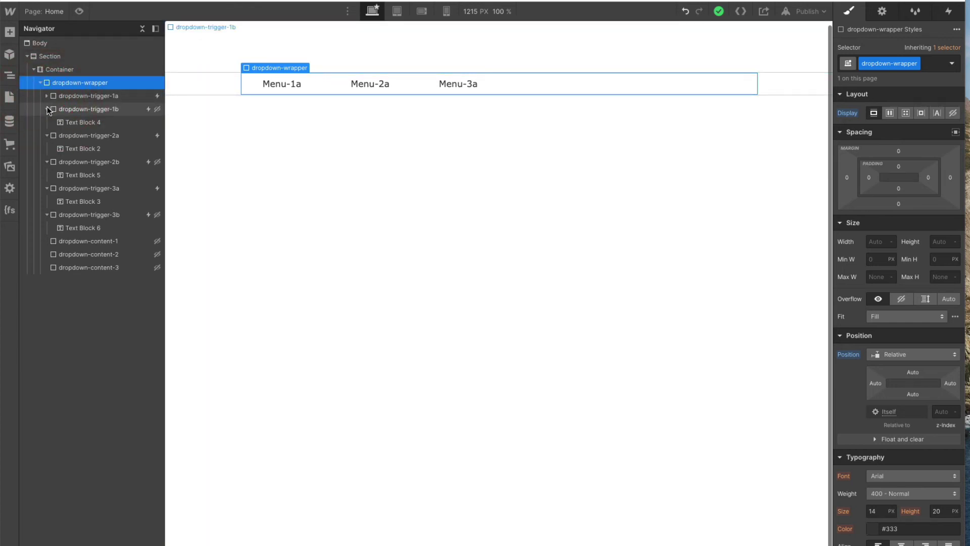
pyautogui.click(47, 108)
pyautogui.click(48, 122)
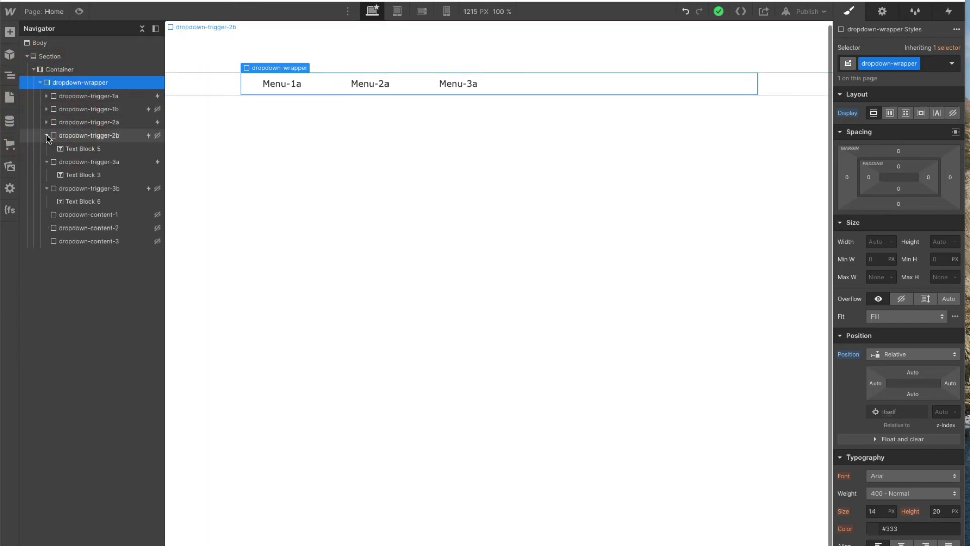
pyautogui.click(47, 135)
pyautogui.click(48, 148)
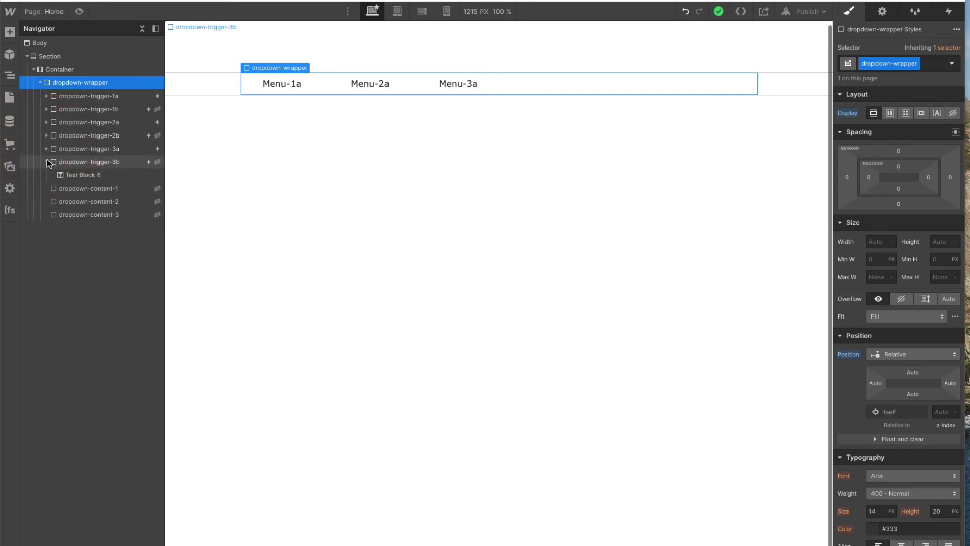
pyautogui.click(47, 162)
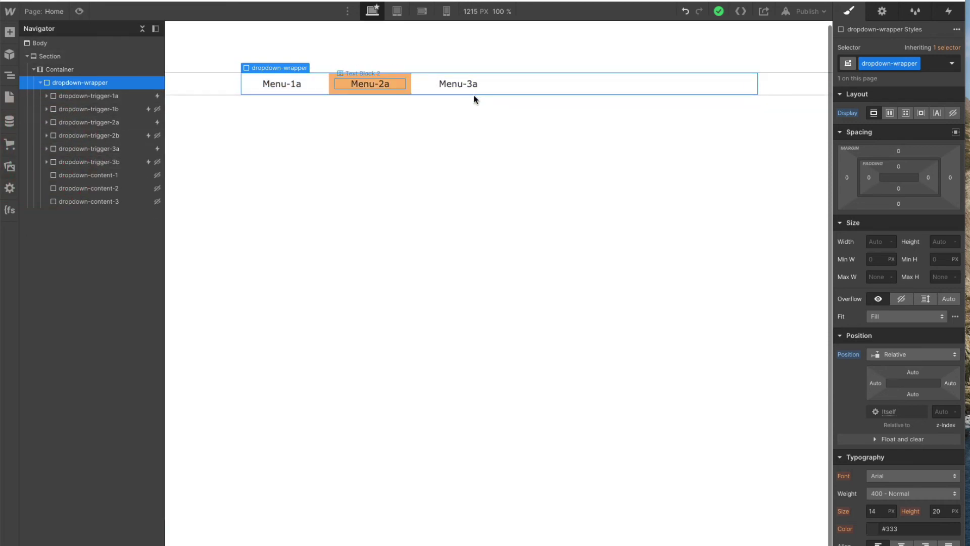
# - Select each trigger from 1a to 3b to review its styles, ending on dropdown-trigger-1a
pyautogui.click(104, 96)
pyautogui.click(104, 108)
pyautogui.click(103, 121)
pyautogui.click(103, 134)
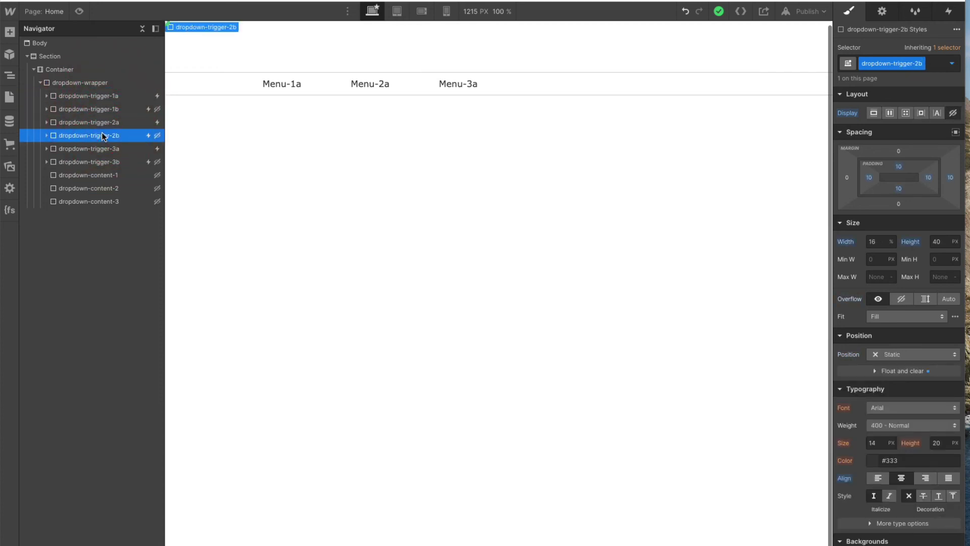
pyautogui.click(103, 148)
pyautogui.click(104, 161)
pyautogui.click(108, 97)
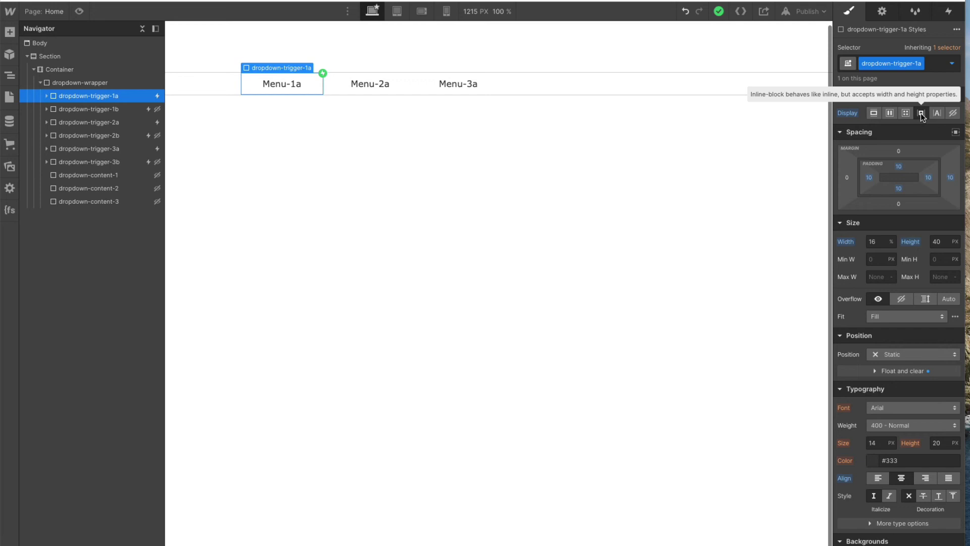
# - Expand dropdown-trigger-1a's Float and clear settings, then select dropdown-content-1 to view its Absolute positioning
pyautogui.click(874, 370)
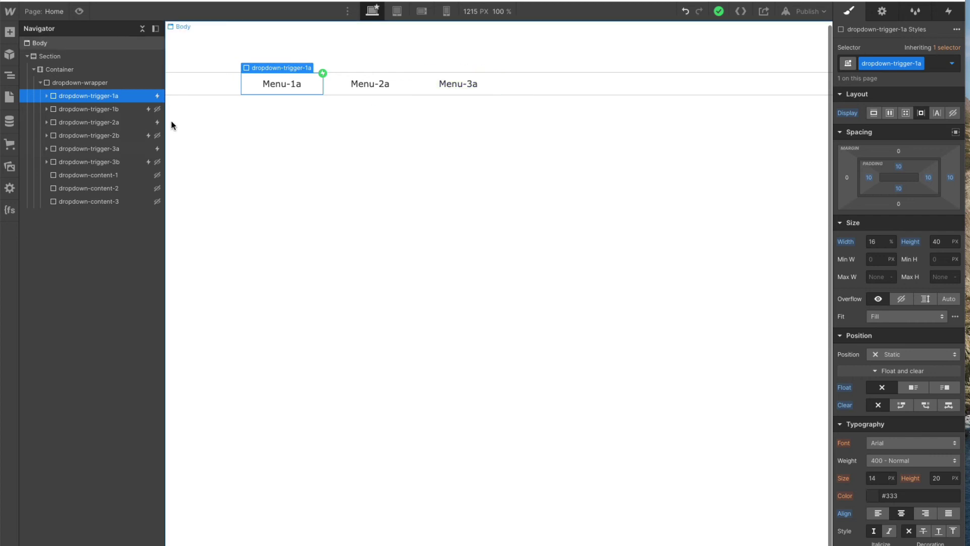
pyautogui.click(114, 175)
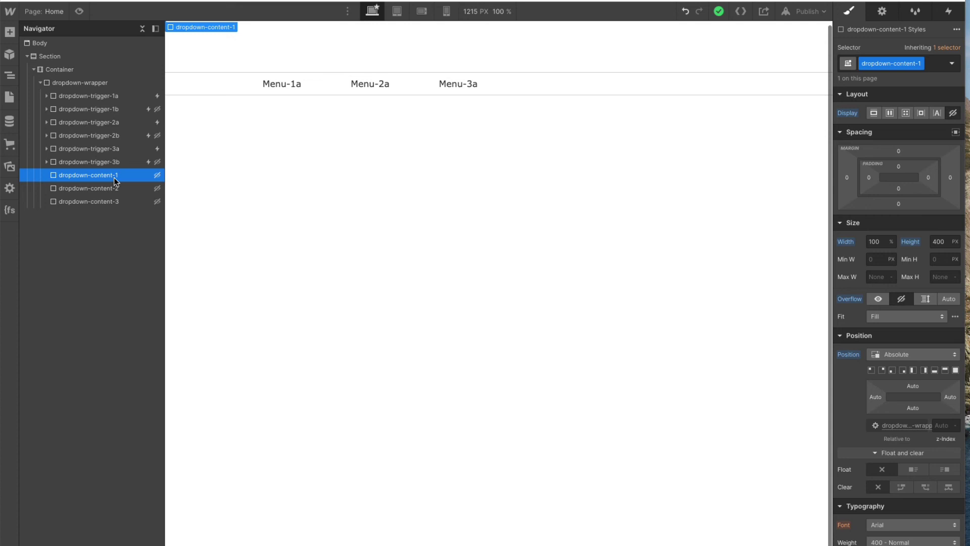
pyautogui.click(79, 11)
pyautogui.click(245, 78)
pyautogui.click(79, 11)
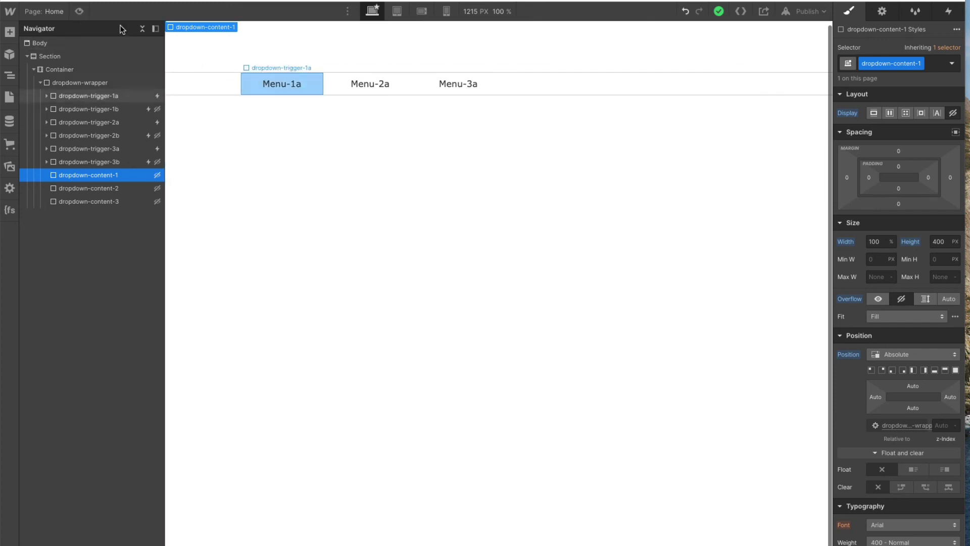
# - Enter preview, open Menu-1's blue panel, and switch through Menu-2 orange and Menu-3 green panels
pyautogui.click(79, 11)
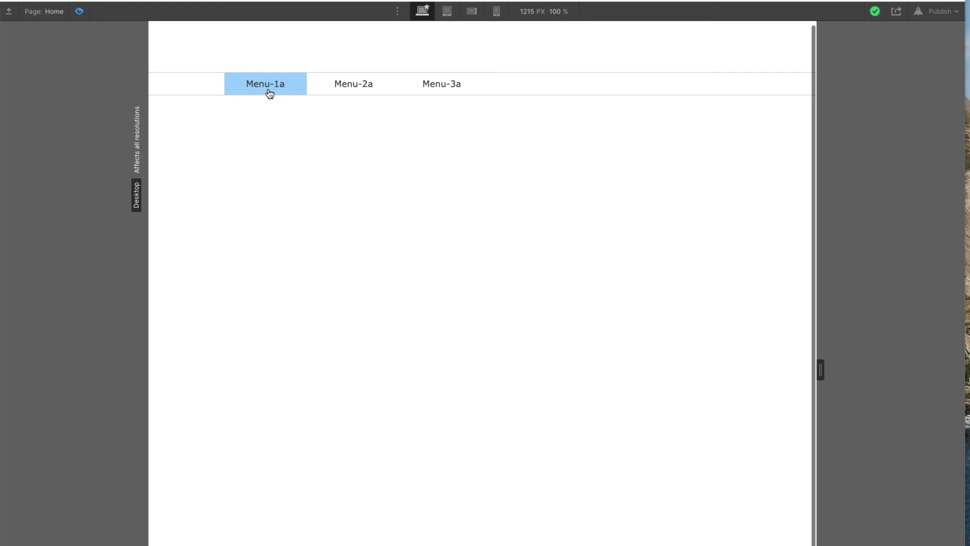
pyautogui.click(281, 94)
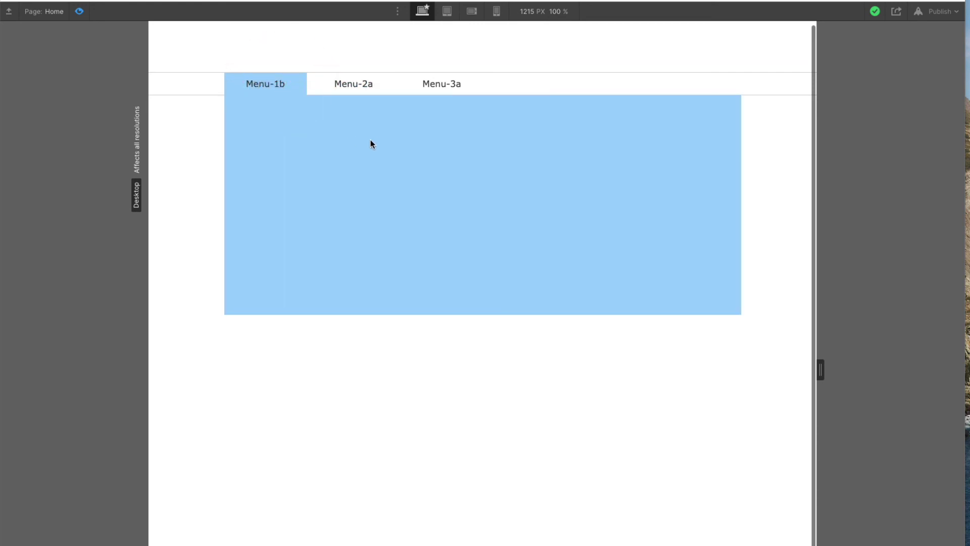
pyautogui.click(355, 90)
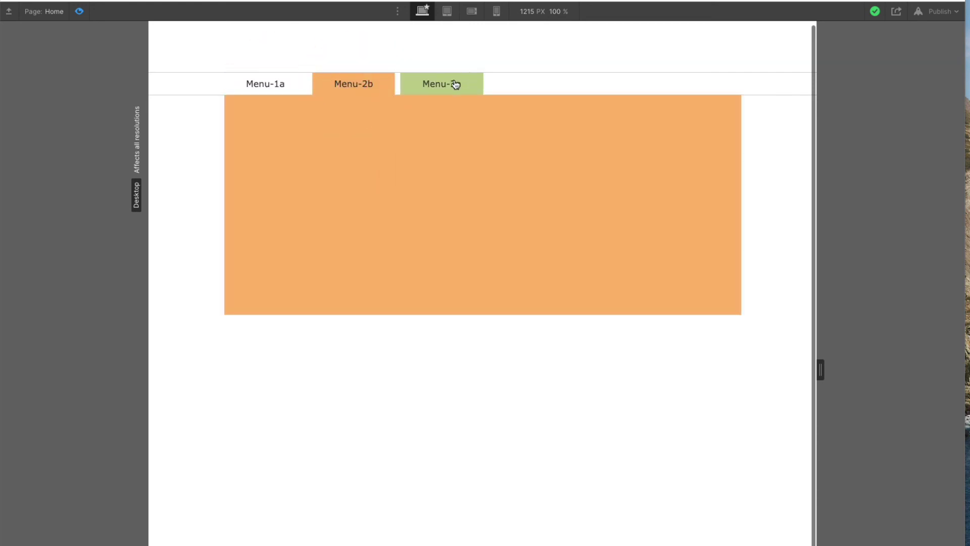
pyautogui.click(441, 93)
pyautogui.click(364, 91)
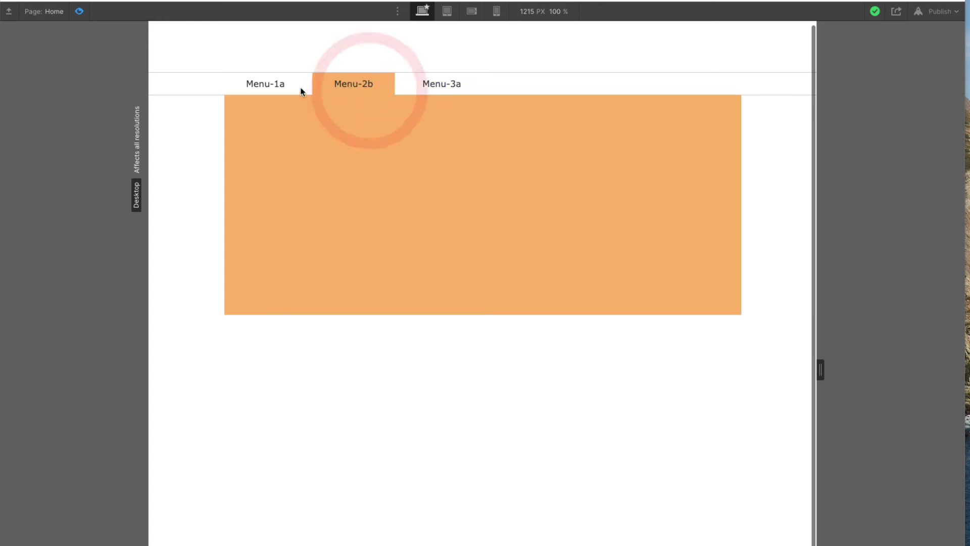
pyautogui.click(294, 88)
pyautogui.click(365, 89)
pyautogui.click(426, 89)
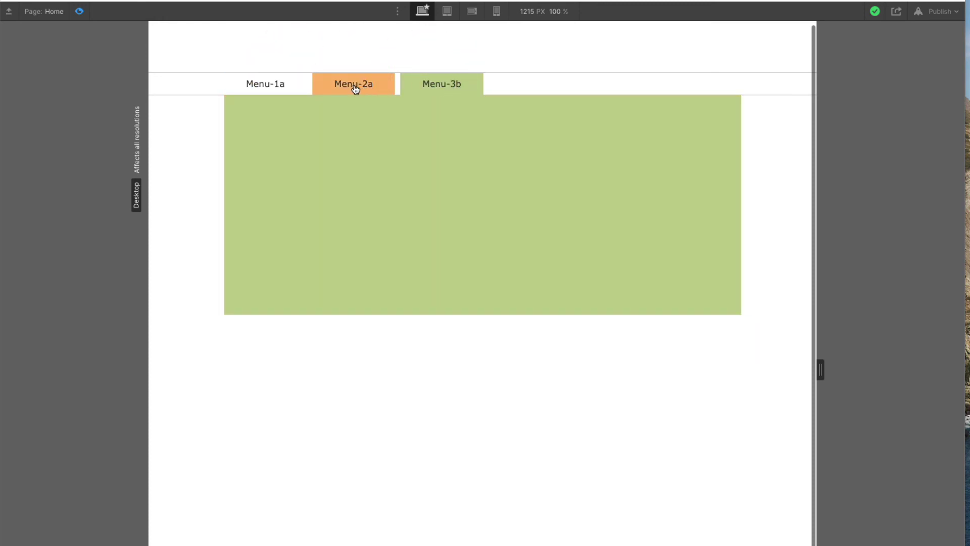
pyautogui.click(353, 88)
pyautogui.click(292, 86)
# - Keep cycling through the Menu-2, Menu-3 and Menu-1 panels, finishing with Menu-1's blue panel open
pyautogui.click(352, 90)
pyautogui.click(425, 89)
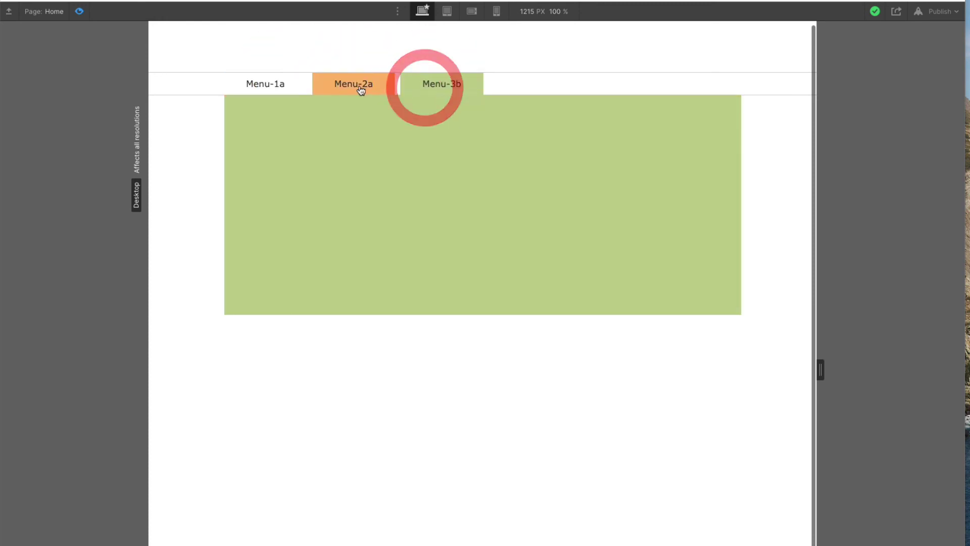
pyautogui.click(356, 88)
pyautogui.click(292, 85)
pyautogui.click(355, 88)
pyautogui.click(426, 87)
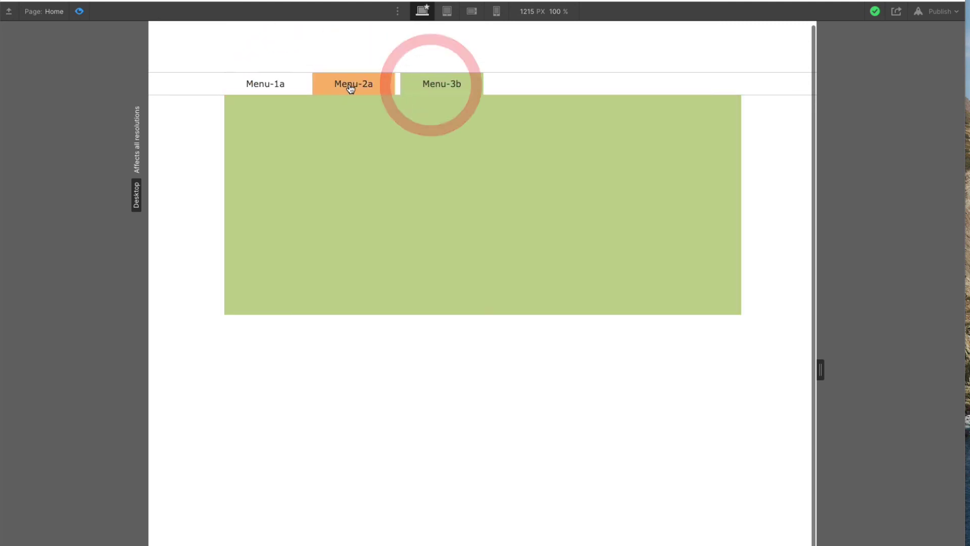
pyautogui.click(348, 89)
pyautogui.click(272, 86)
pyautogui.click(376, 90)
pyautogui.click(420, 87)
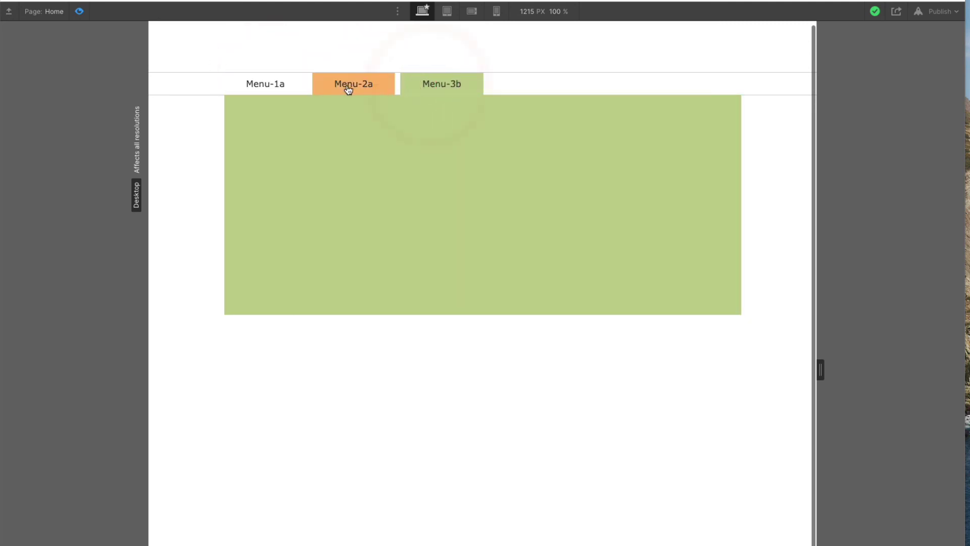
pyautogui.click(348, 88)
pyautogui.click(262, 86)
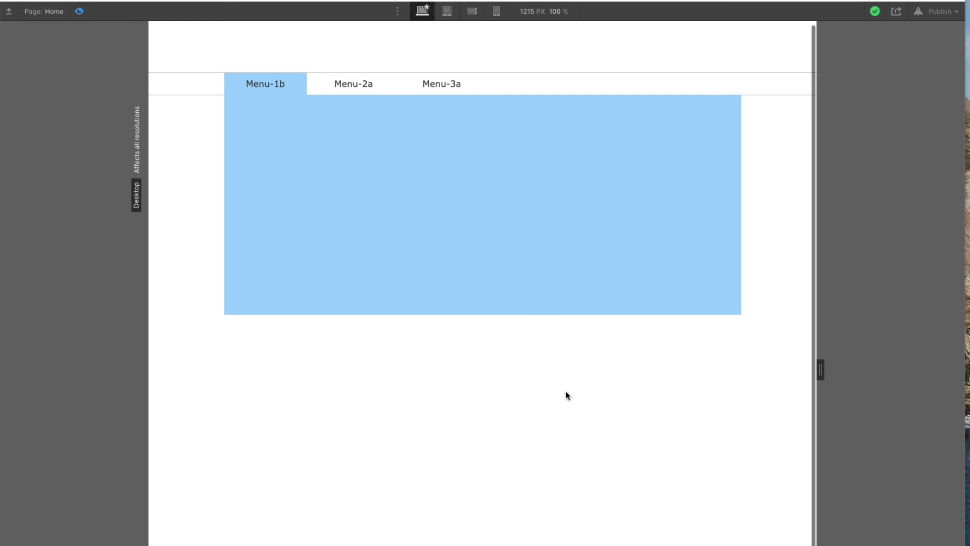
pyautogui.click(356, 90)
pyautogui.click(435, 85)
pyautogui.click(378, 85)
pyautogui.click(269, 85)
pyautogui.click(375, 91)
pyautogui.click(435, 88)
pyautogui.click(377, 87)
pyautogui.click(273, 87)
pyautogui.click(371, 89)
pyautogui.click(281, 88)
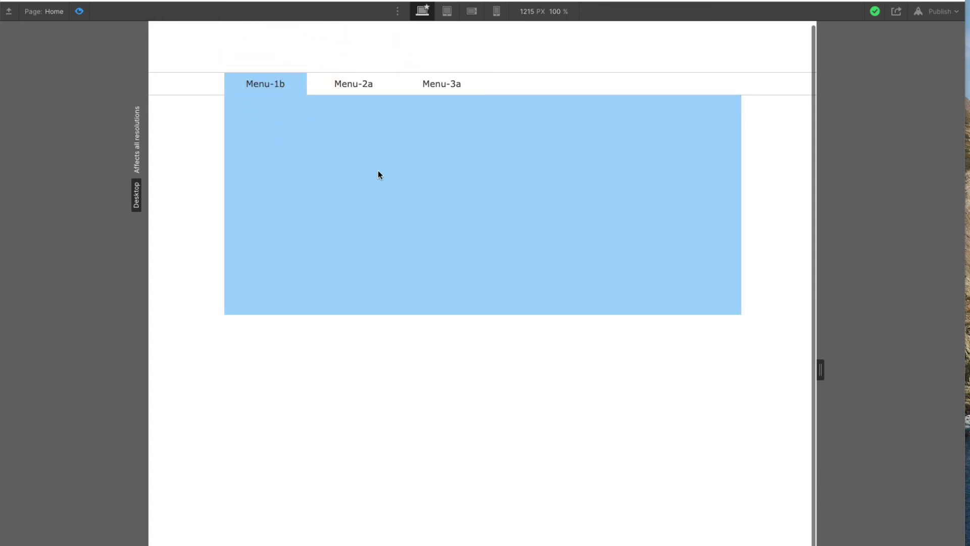